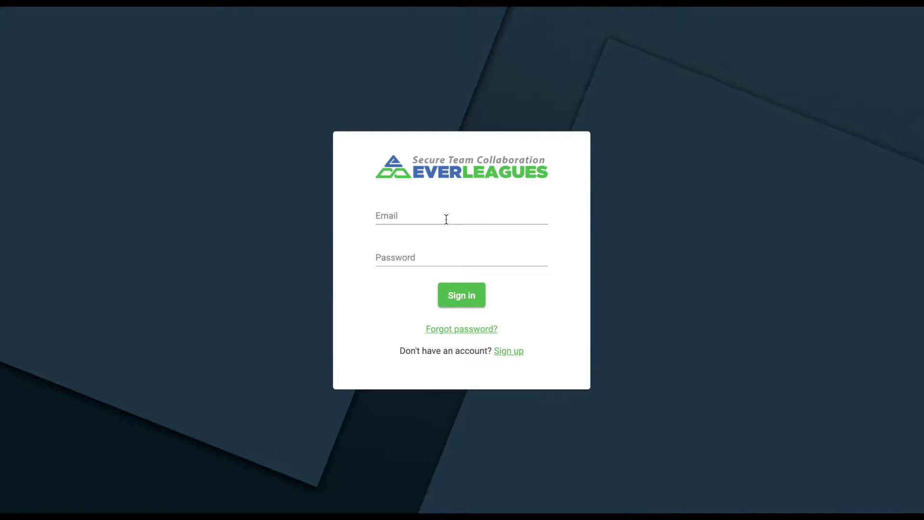
- Sign in with the saved account picked from the email autofill list
click(446, 219)
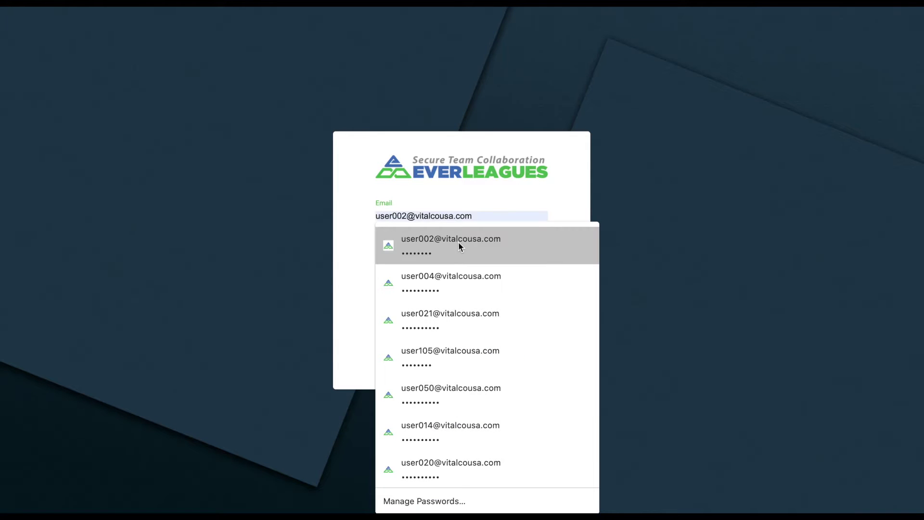
click(458, 244)
click(461, 294)
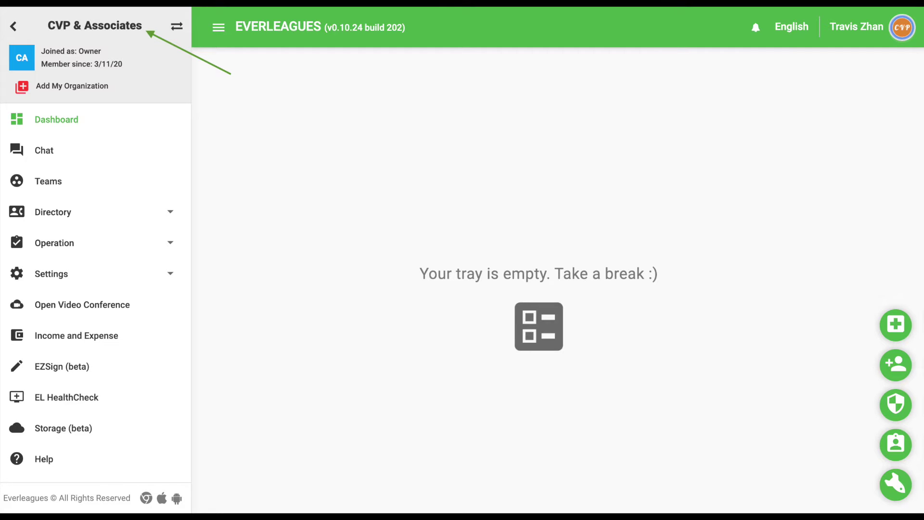
- Browse the Personal Space chats and file storage, expanding the Important Documents folder
click(81, 150)
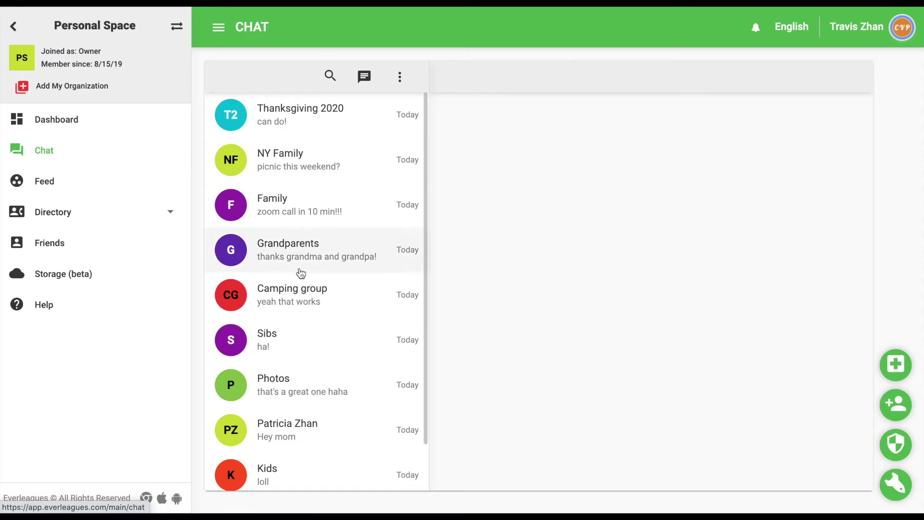
click(139, 273)
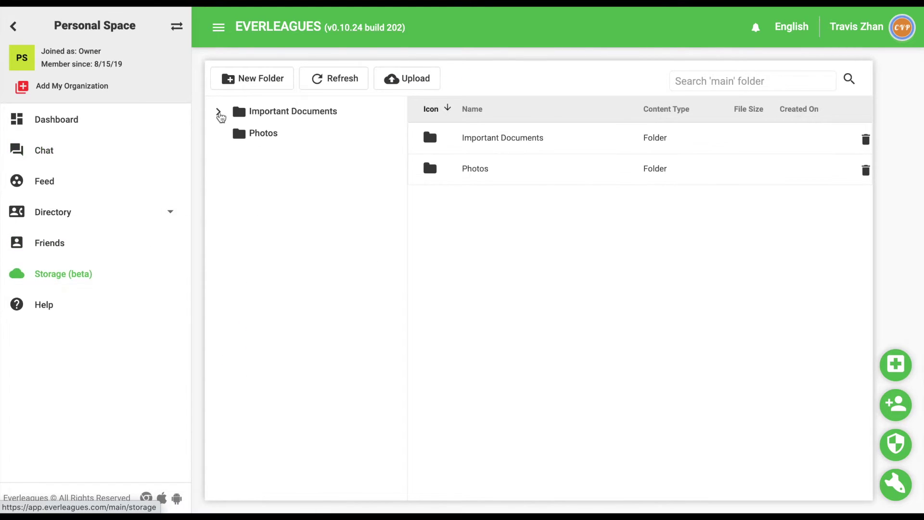
click(219, 113)
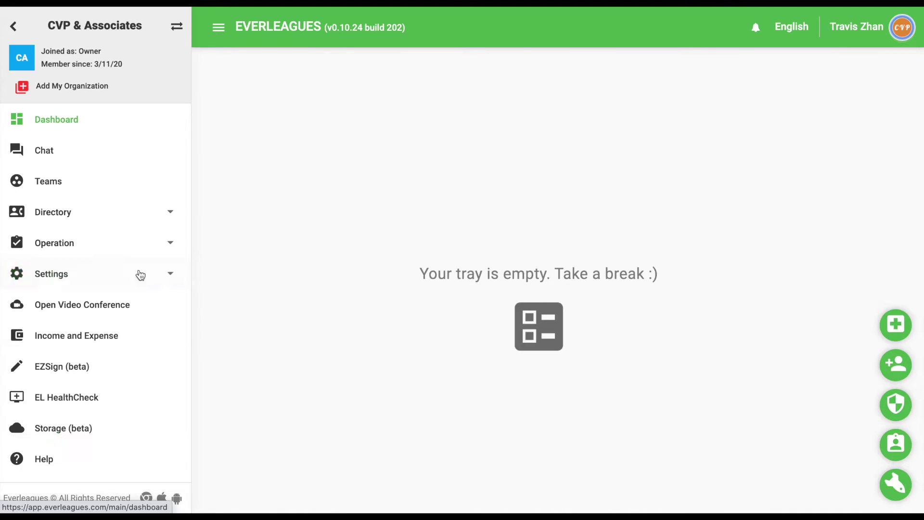
- View the Organization Units structure and the Users list under organization settings
click(132, 274)
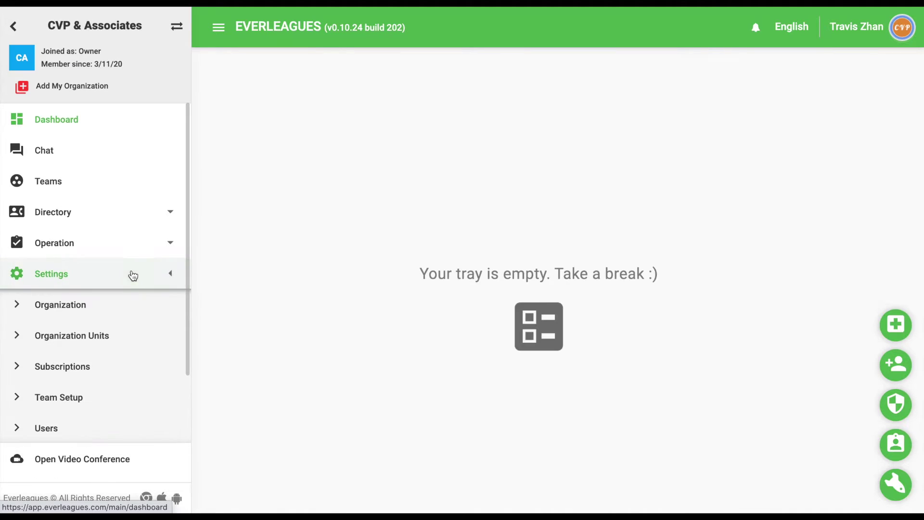
click(128, 335)
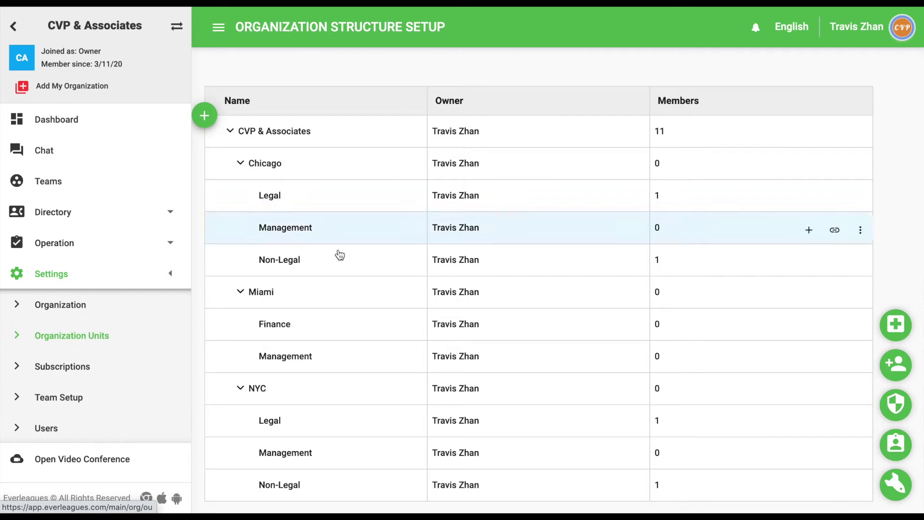
click(165, 433)
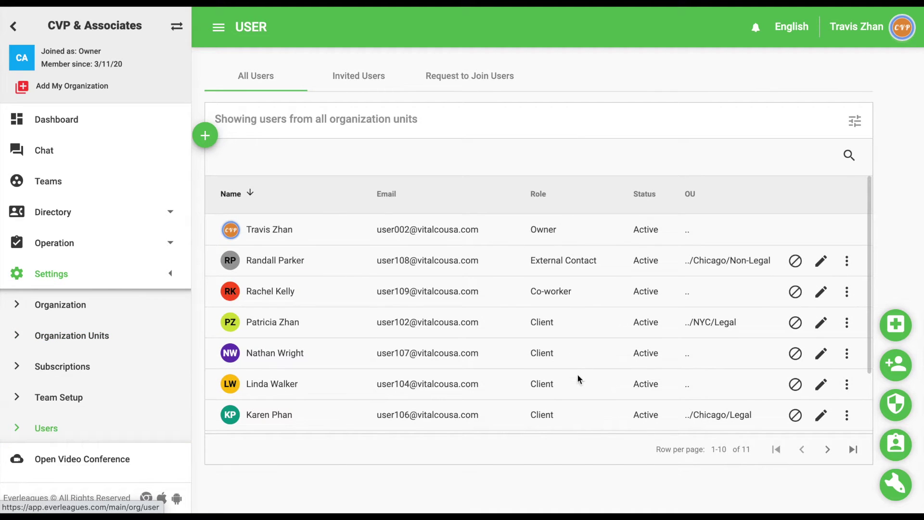
- Check the CVP & Associates and Chicago Non-Legal General team feeds, then open Project X chat
click(156, 186)
click(266, 136)
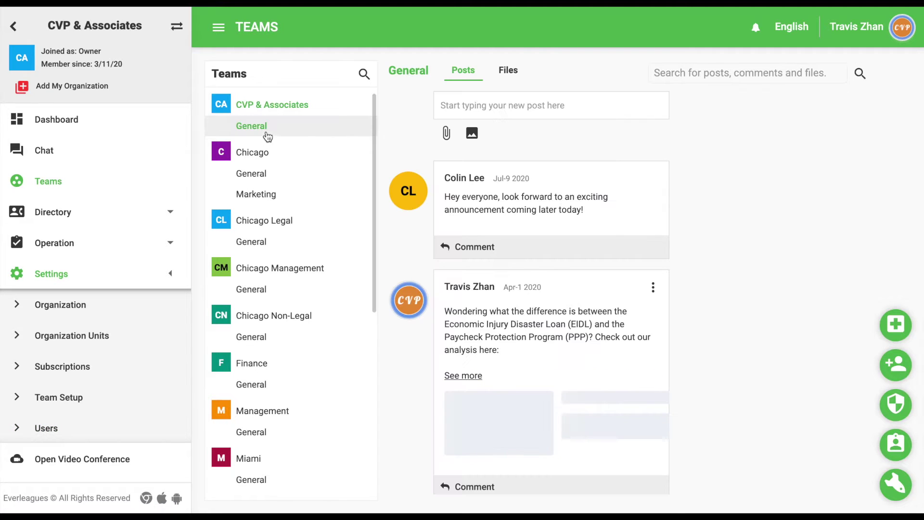
click(299, 340)
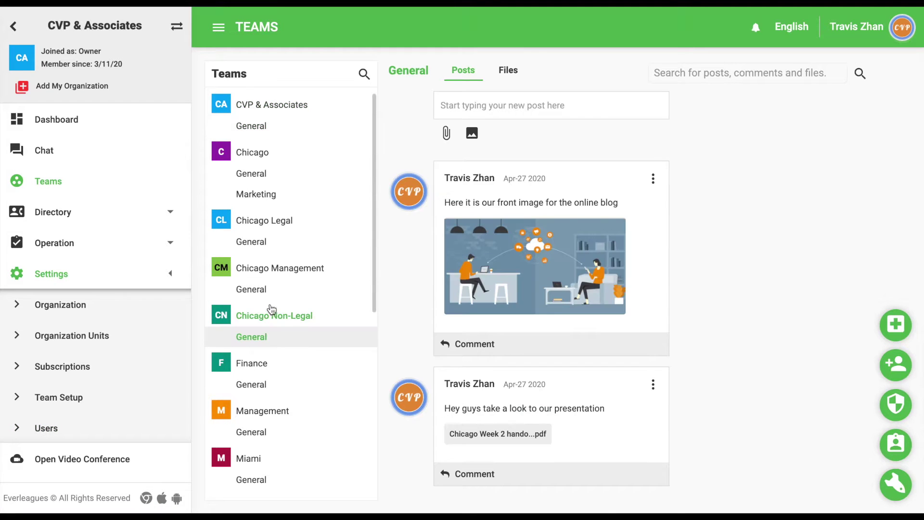
click(124, 154)
click(285, 136)
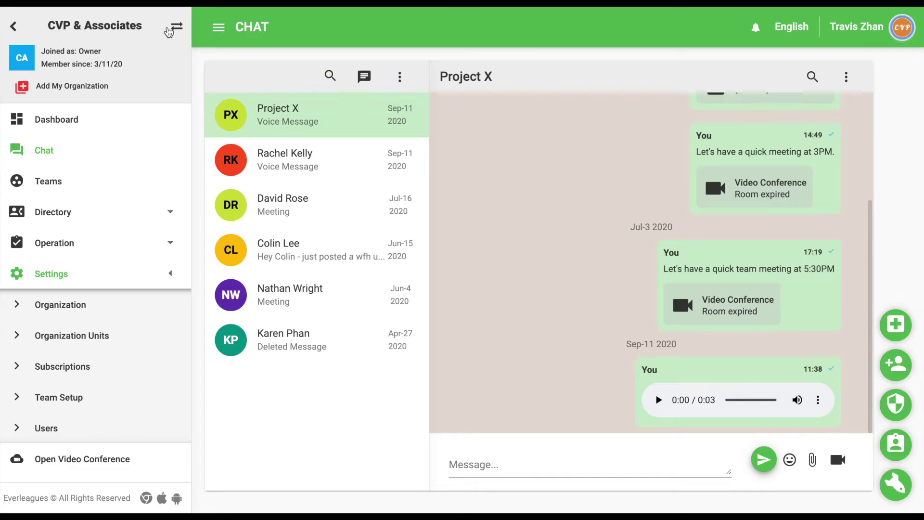
- Review My Service Providers, My External Contacts and My Organizations in the organization switcher
click(177, 30)
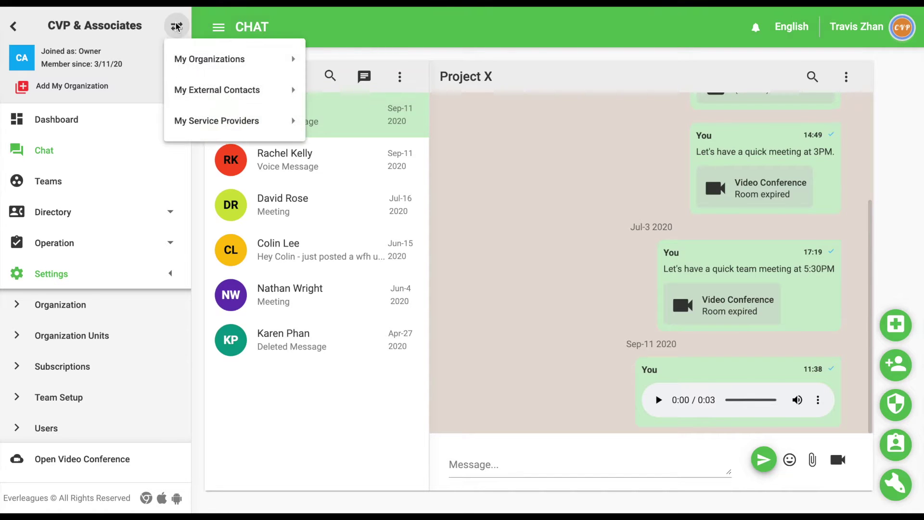
mouse_move(223, 127)
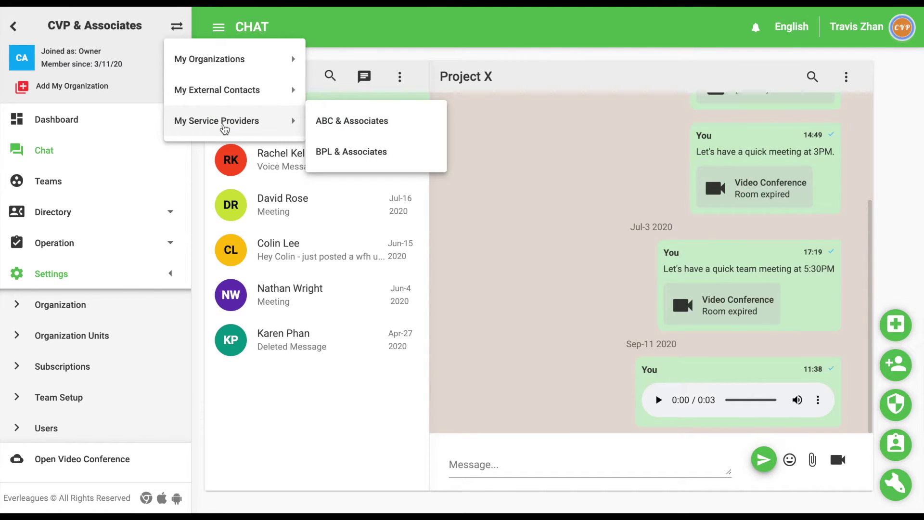
mouse_move(227, 92)
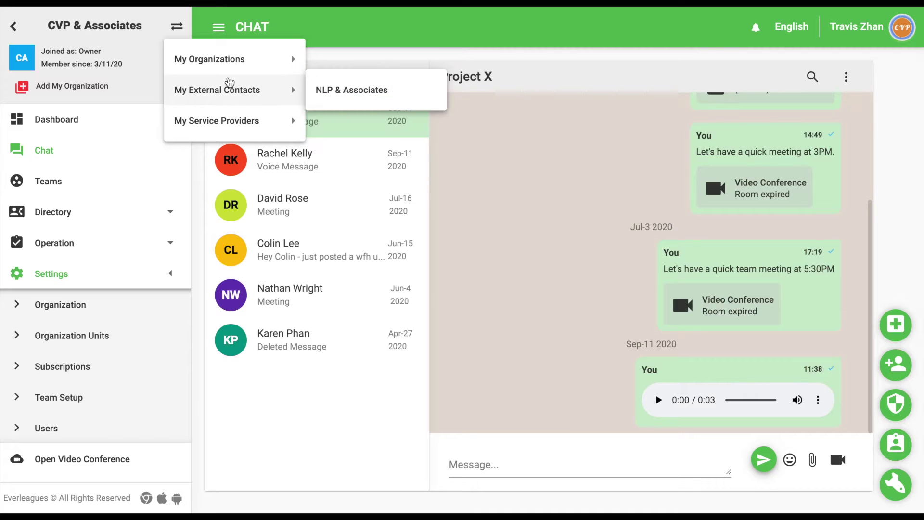
mouse_move(247, 58)
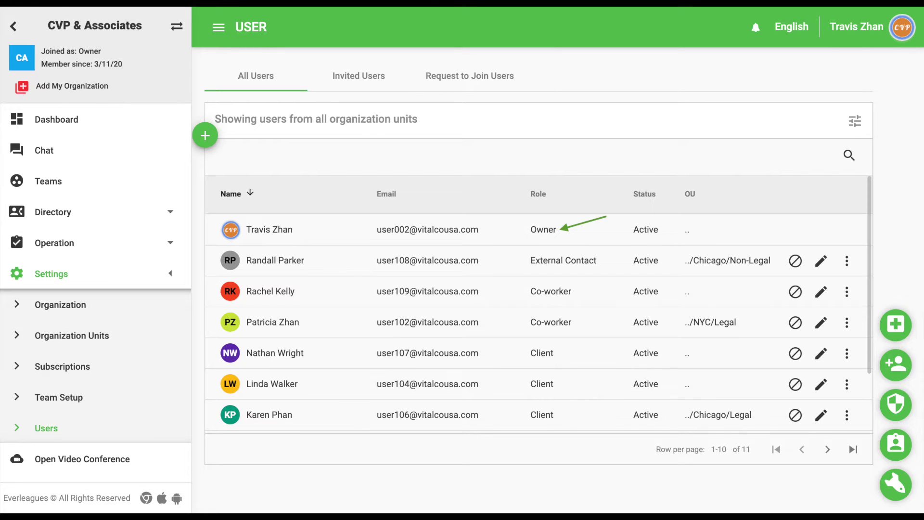
- Promote the NYC/Legal co-worker to Admin and confirm the promotion
click(847, 324)
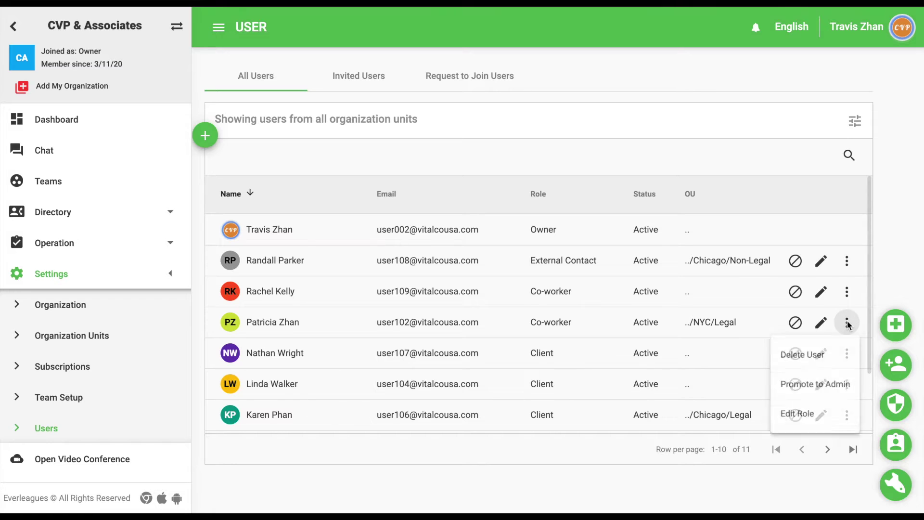
click(827, 390)
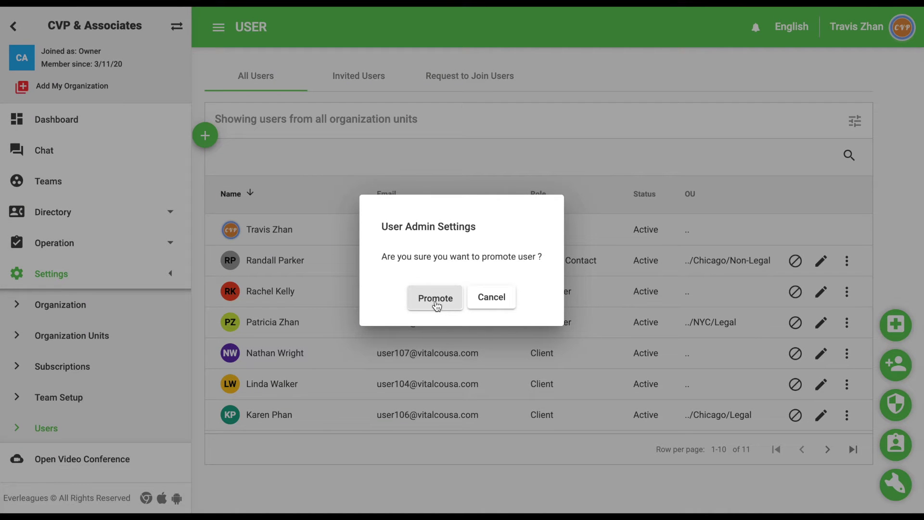
click(435, 299)
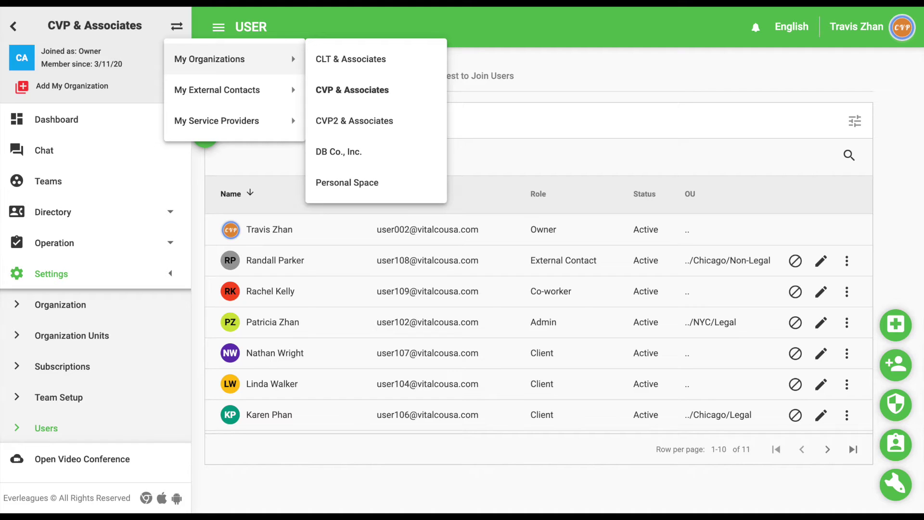
- Look over the My Service Providers and My External Contacts lists in the switcher
mouse_move(217, 120)
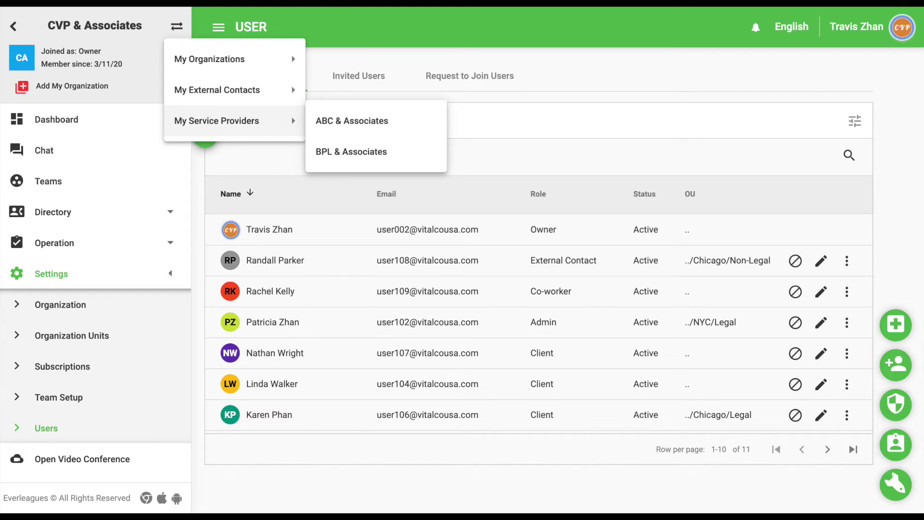
mouse_move(217, 89)
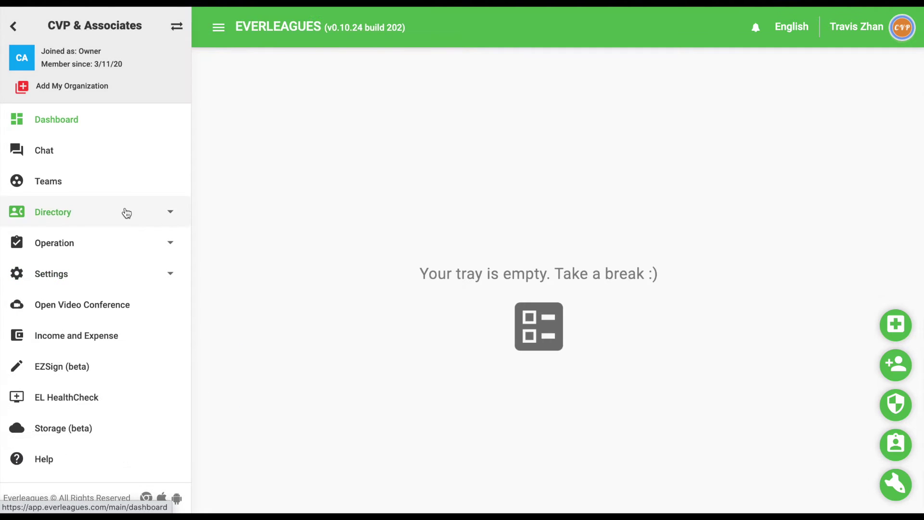
click(126, 210)
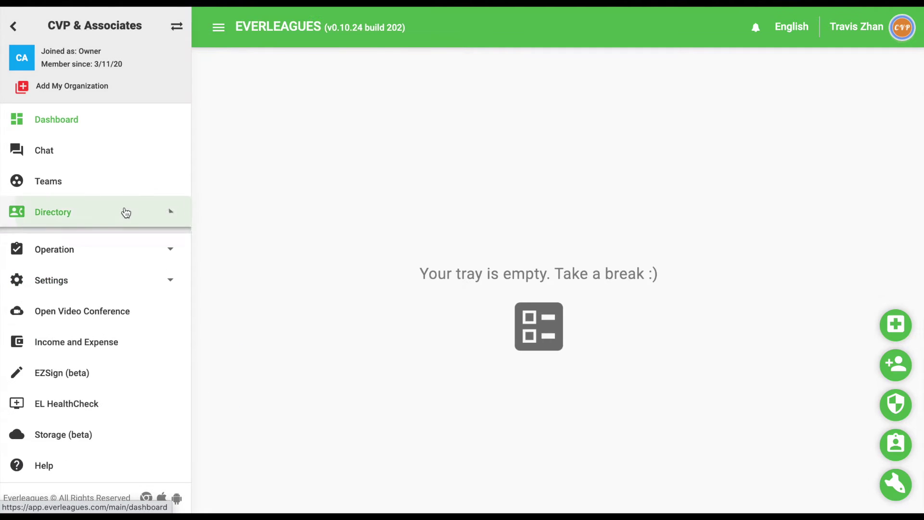
click(124, 252)
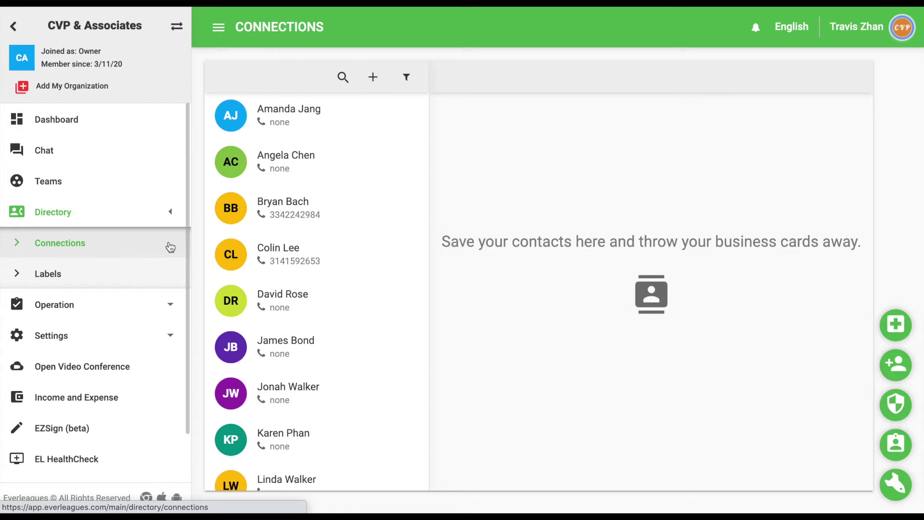
scroll(335, 173, down, 2)
scroll(335, 173, down, 3)
scroll(335, 173, up, 5)
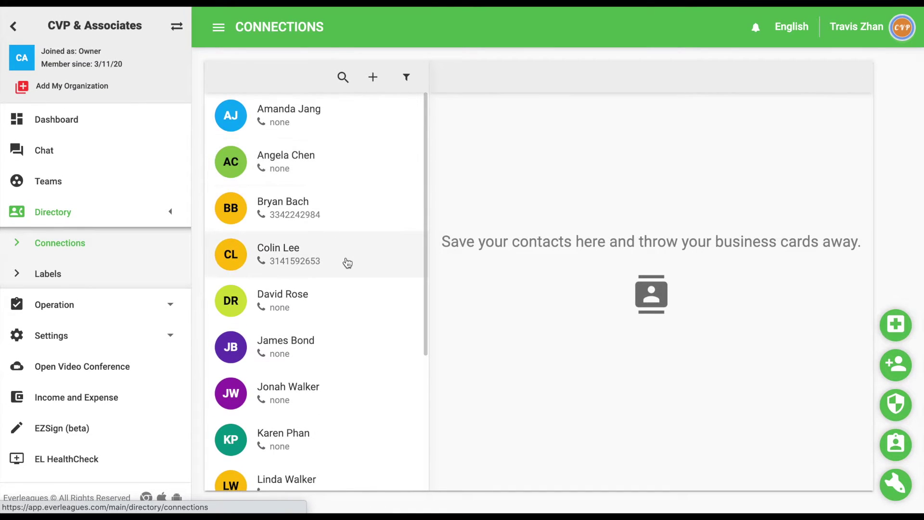
click(348, 262)
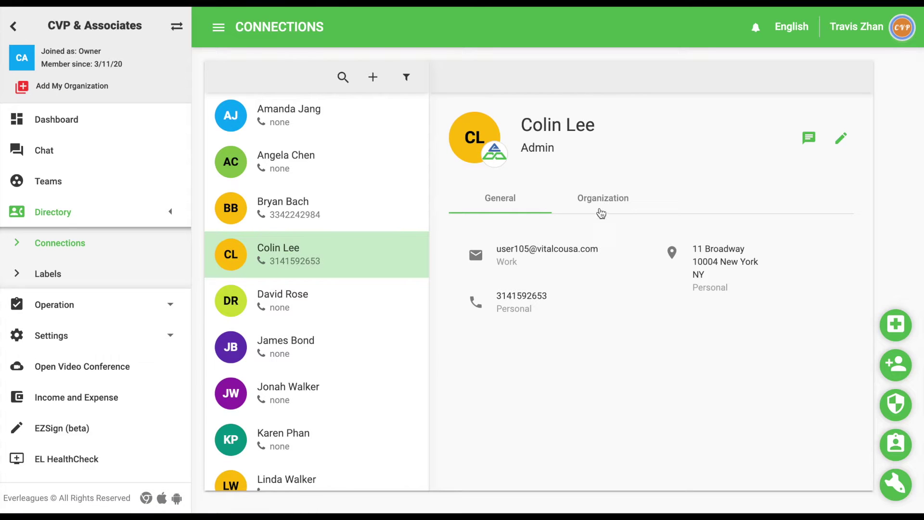
click(602, 201)
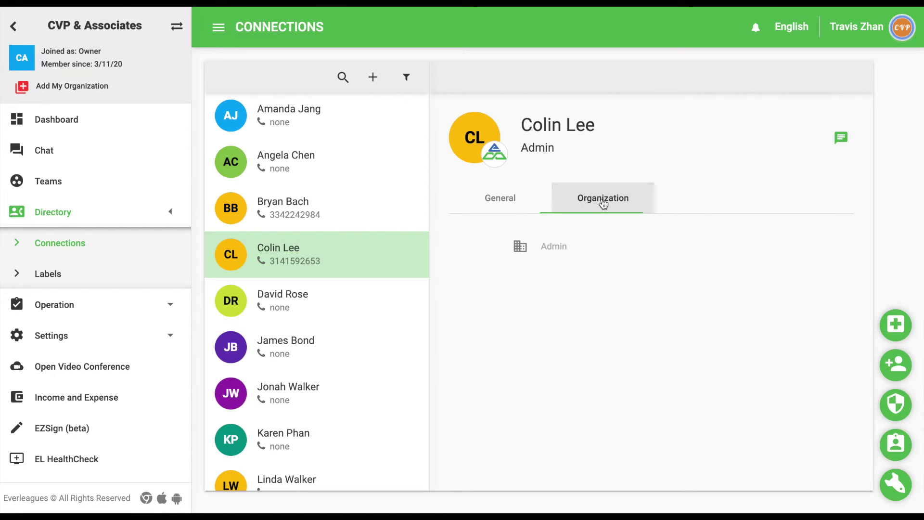
click(497, 208)
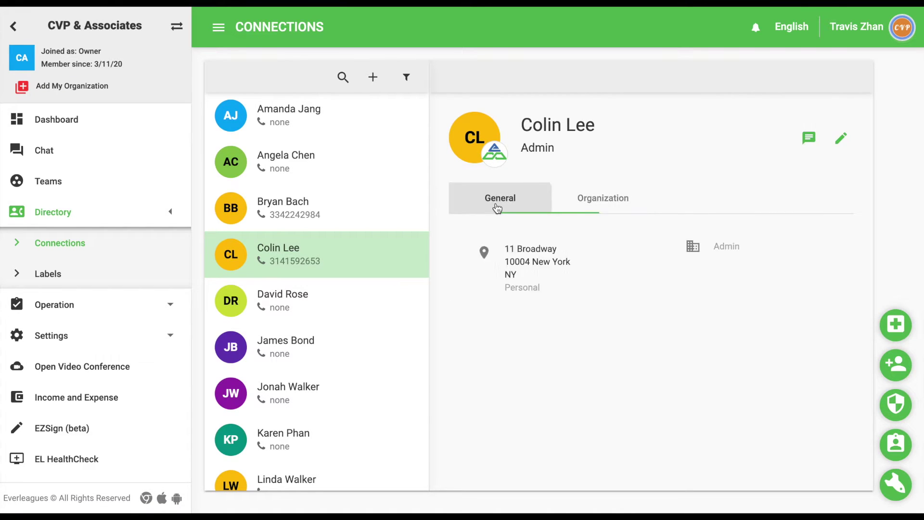
click(327, 210)
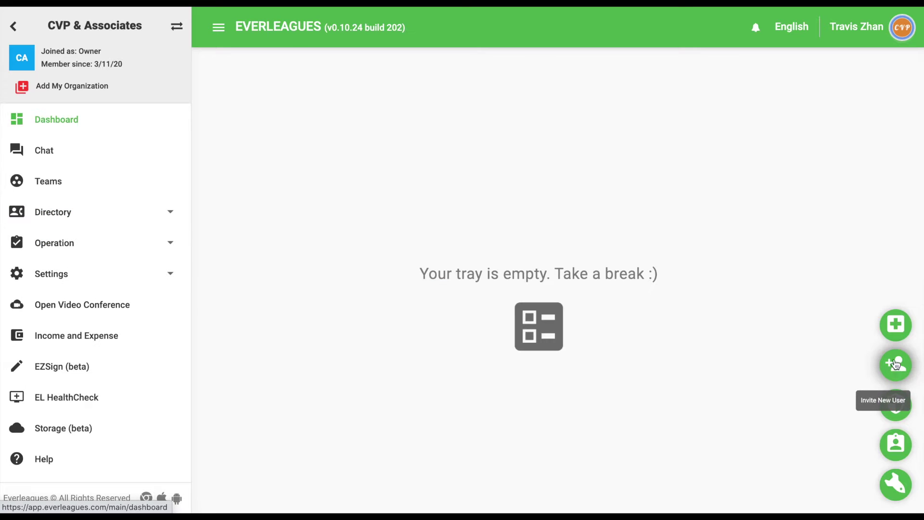
- Start a new user invitation with the invitee's e-mail, first name and last name
click(897, 364)
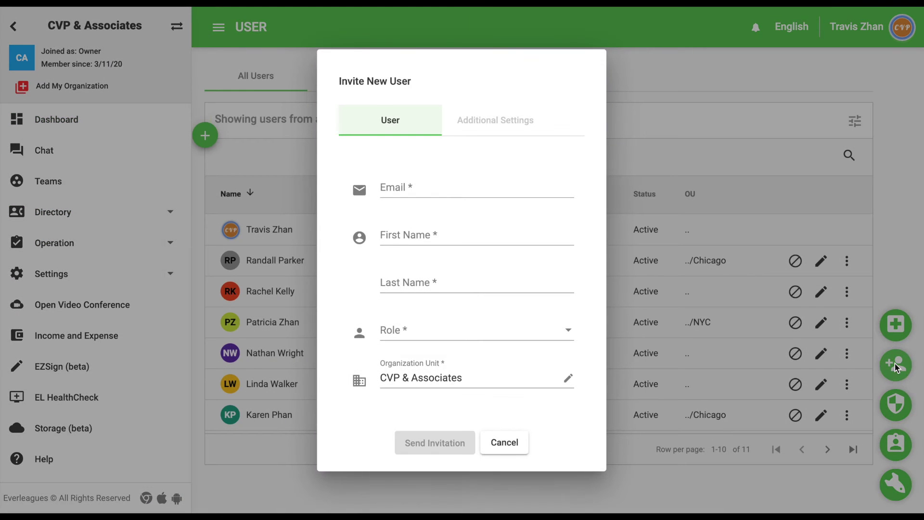
click(514, 192)
key(ctrl+v)
click(505, 235)
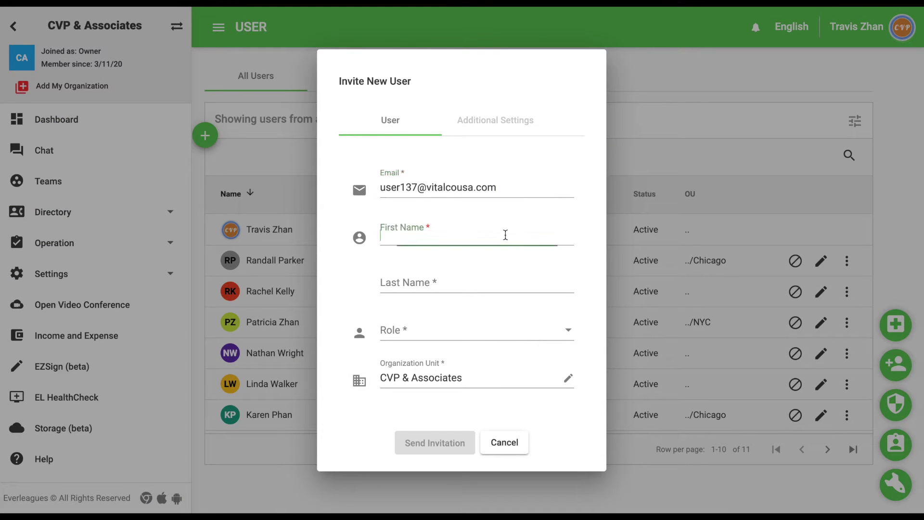
click(501, 282)
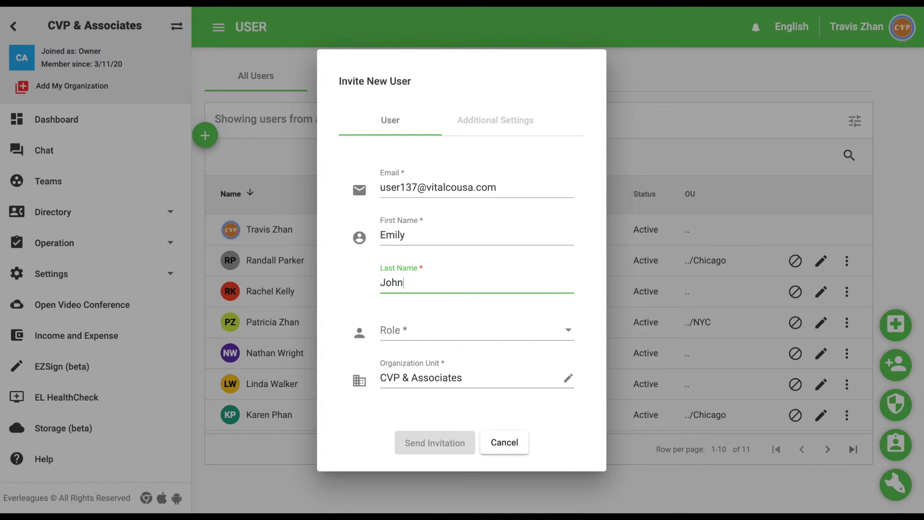
- Assign the Client role, send the invitation, and dismiss the success message
click(486, 337)
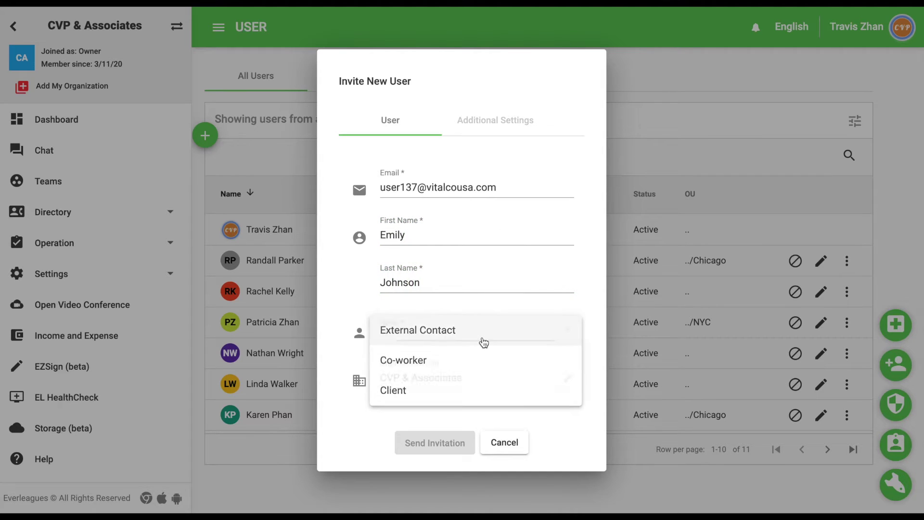
click(480, 390)
click(433, 443)
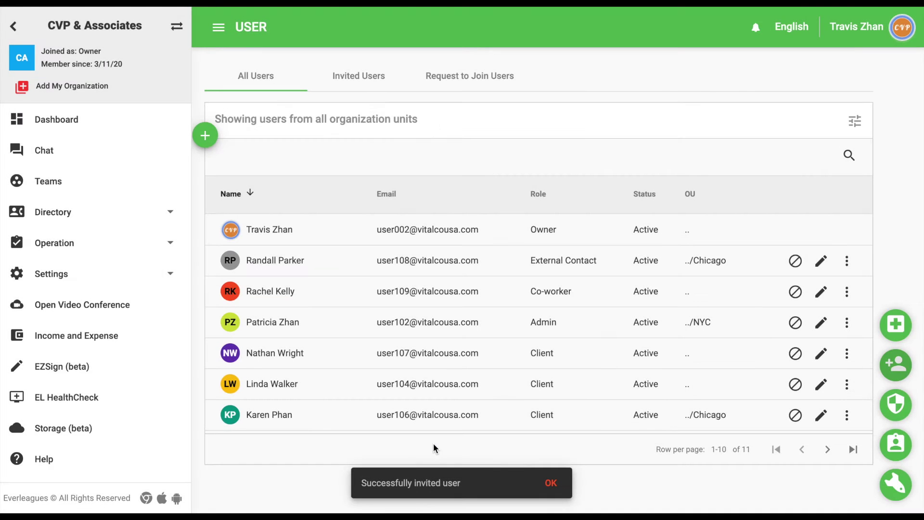
click(550, 482)
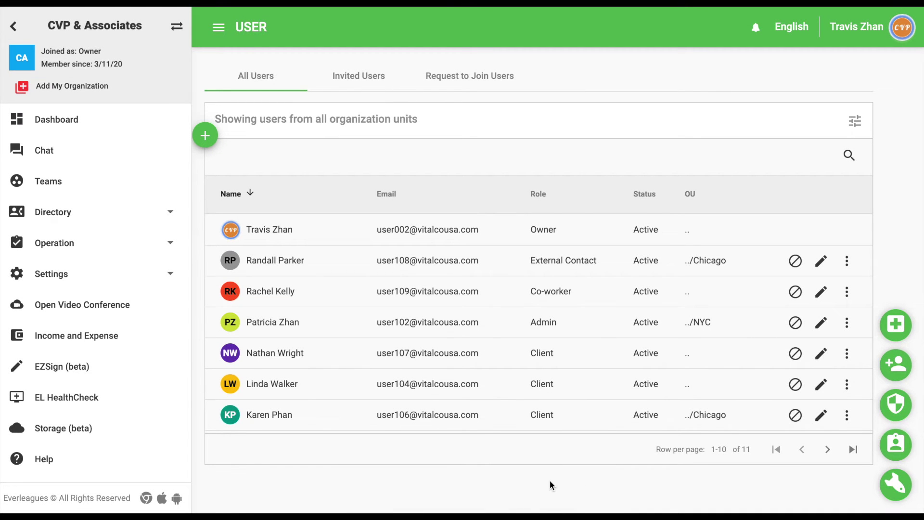
- Copy the Client join link from the CVP & Associates Join Request dialog in Organization Units
click(140, 287)
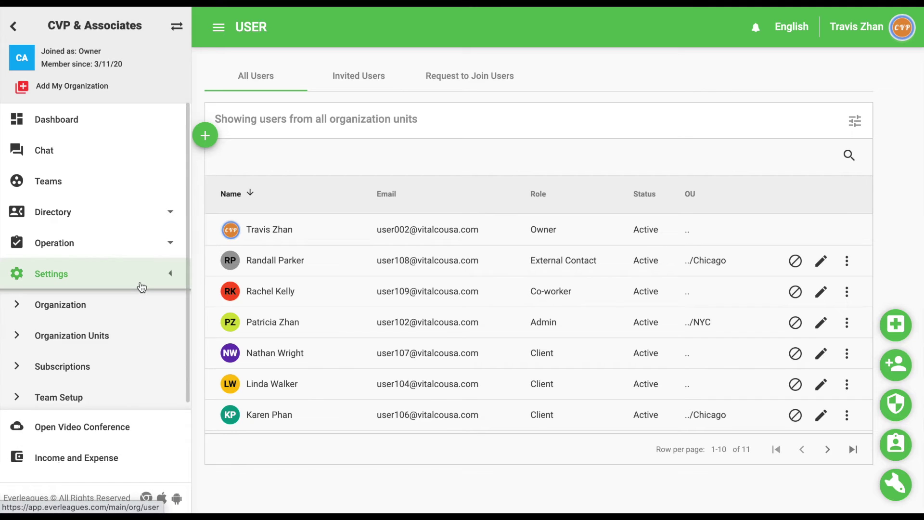
click(139, 340)
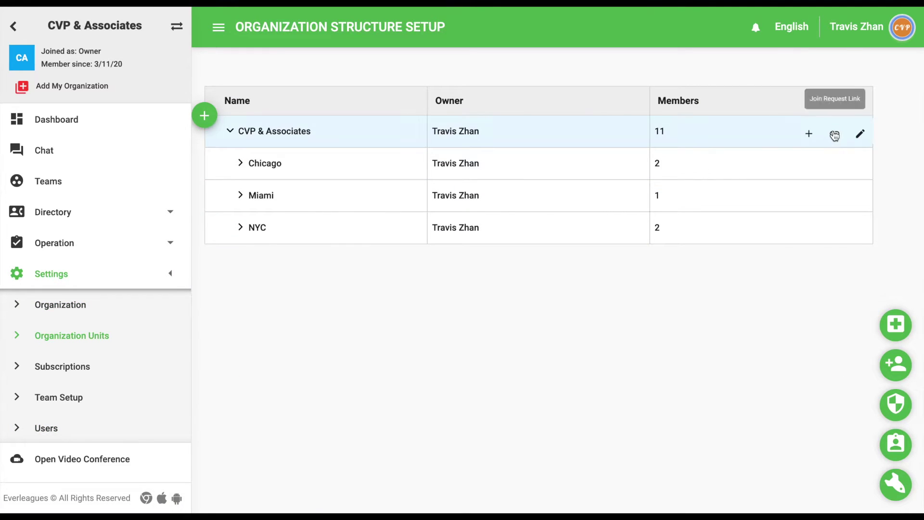
click(835, 135)
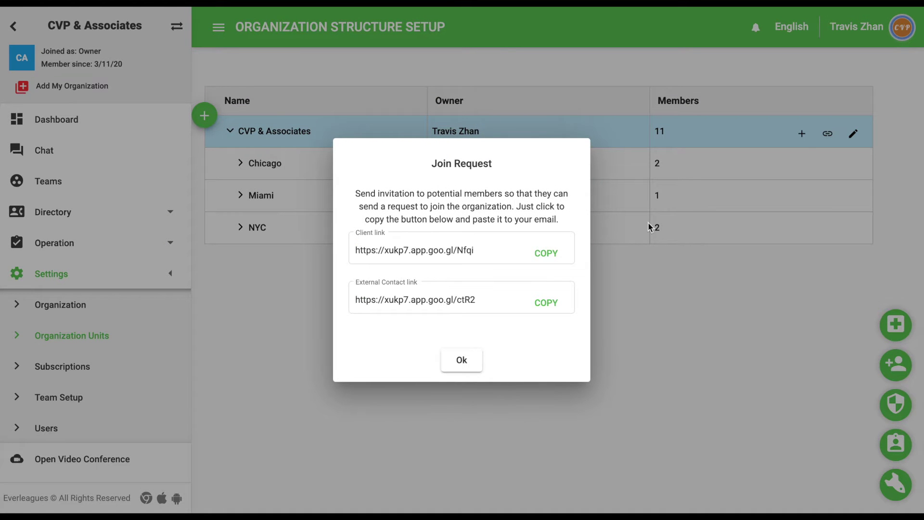
click(545, 255)
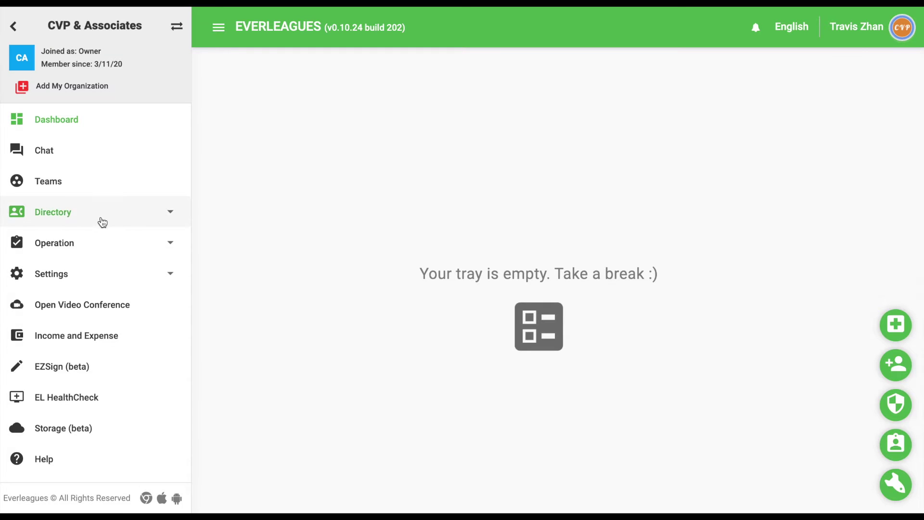
- Add a new Connections contact with the person's first name, last name and e-mail
click(103, 222)
click(107, 247)
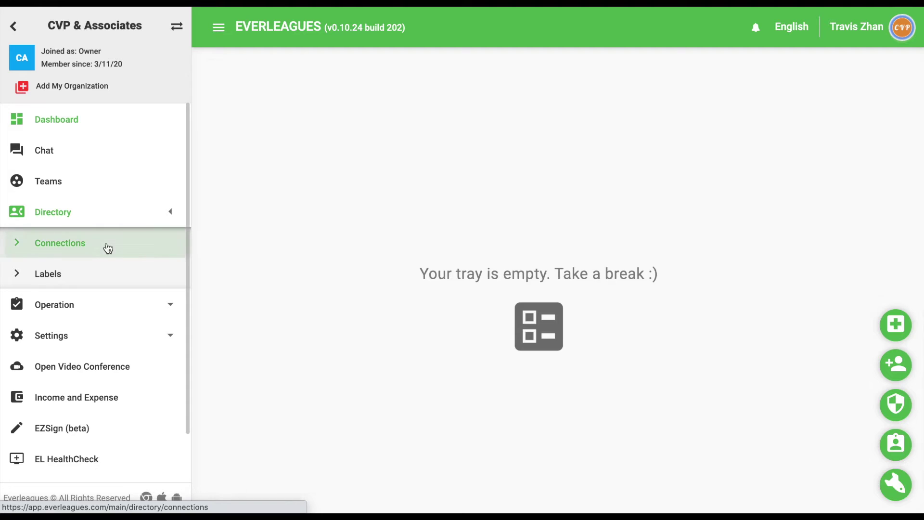
click(373, 78)
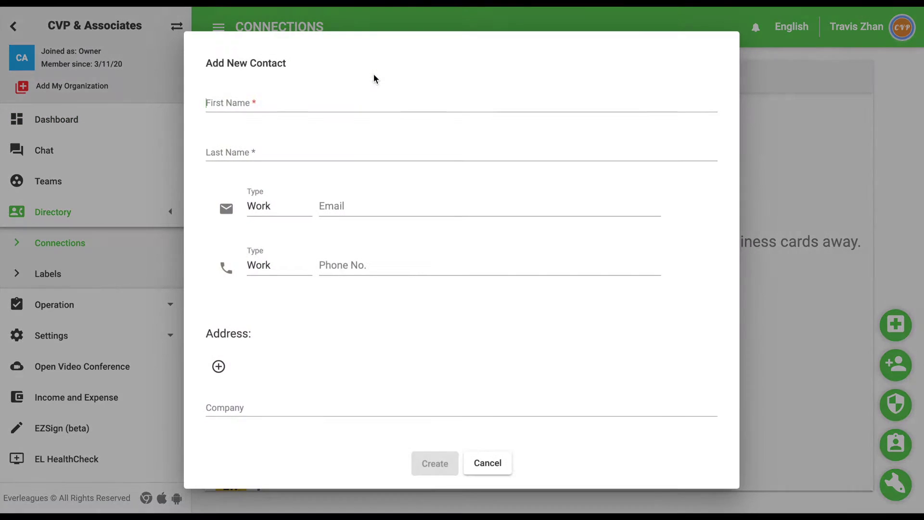
key(Tab)
key(Tab)
key(Tab)
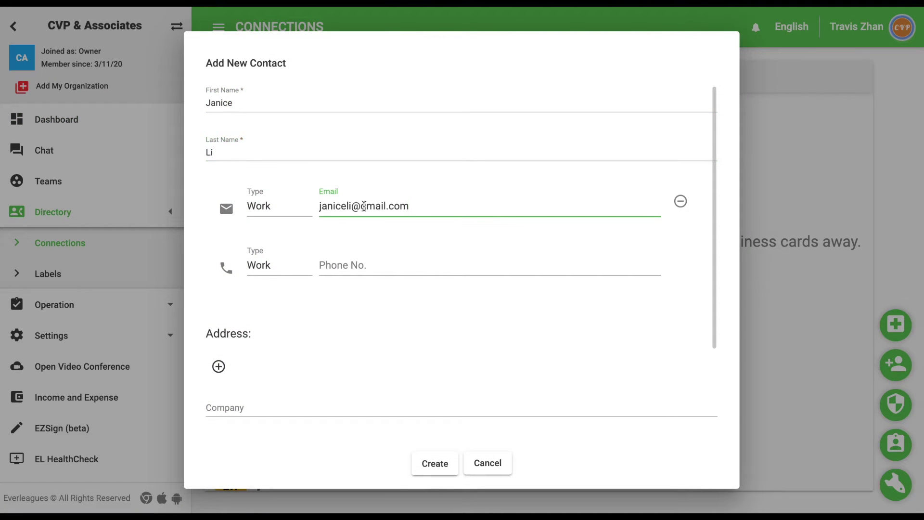
click(430, 460)
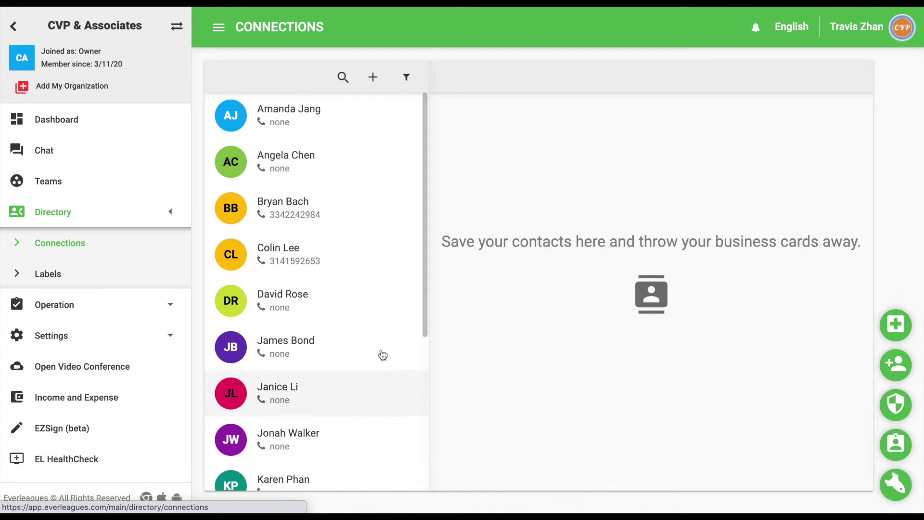
- View the admin contact and another contact's details, then bring up Teams
click(344, 266)
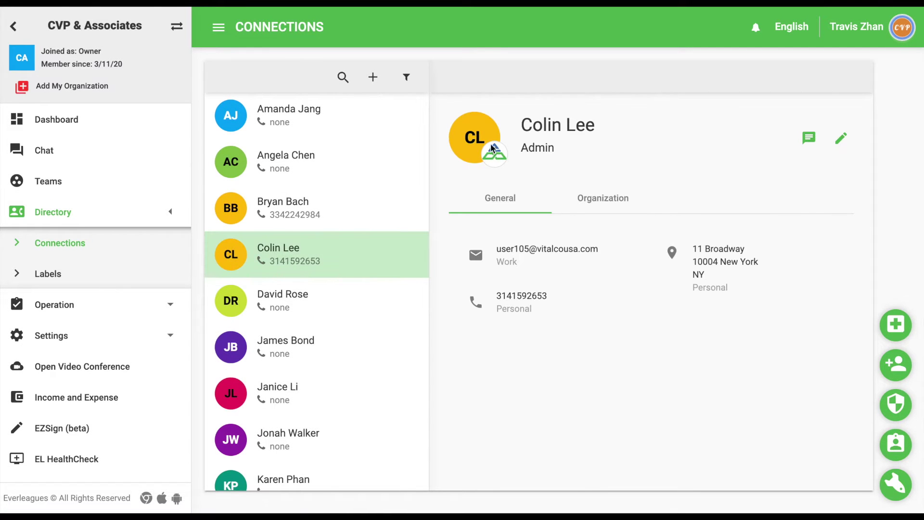
click(371, 169)
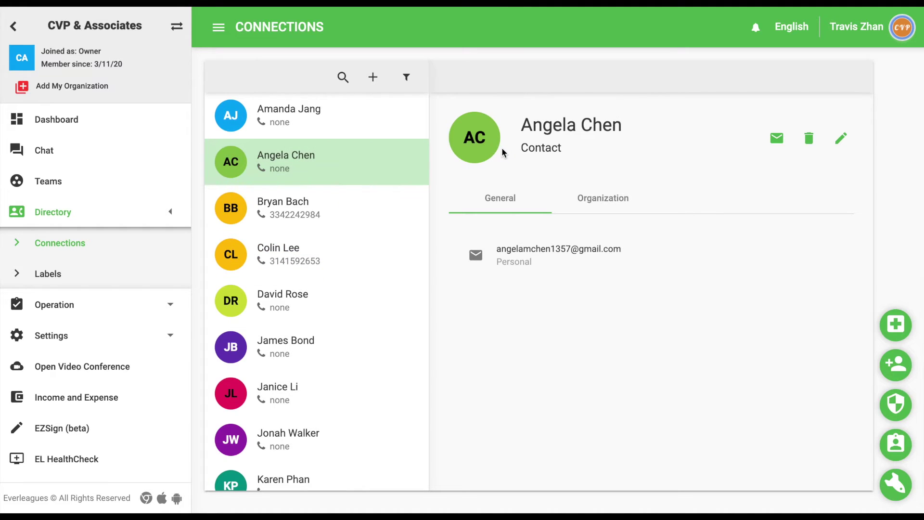
click(115, 182)
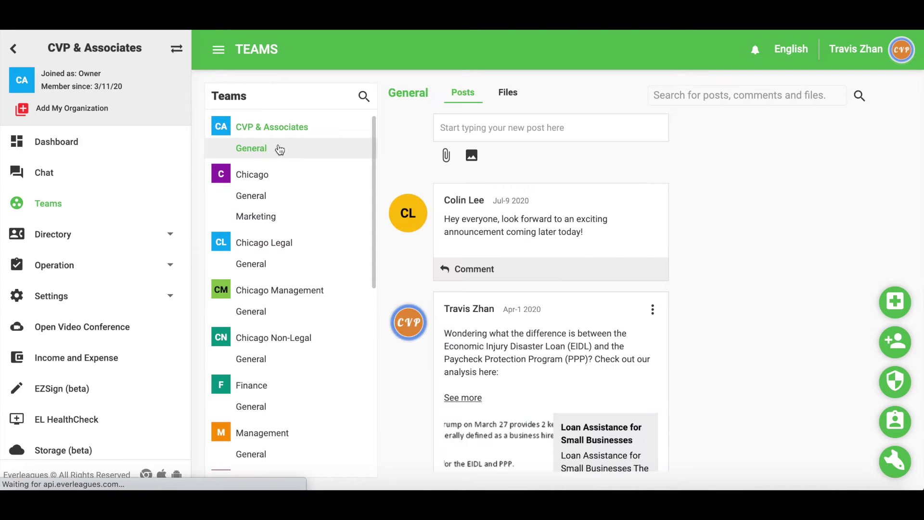
- Scroll through the General channel posts of CVP & Associates, Chicago Management and Chicago Non-Legal
scroll(561, 329, down, 7)
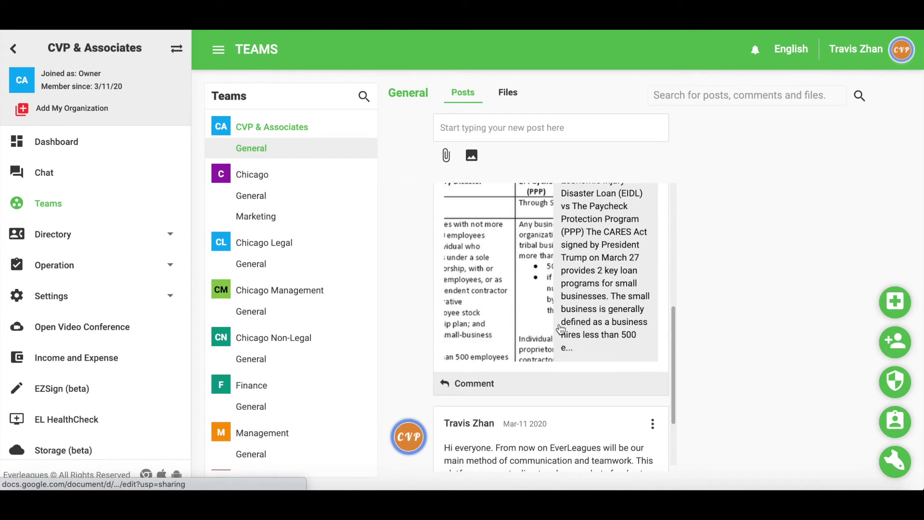
scroll(561, 330, down, 2)
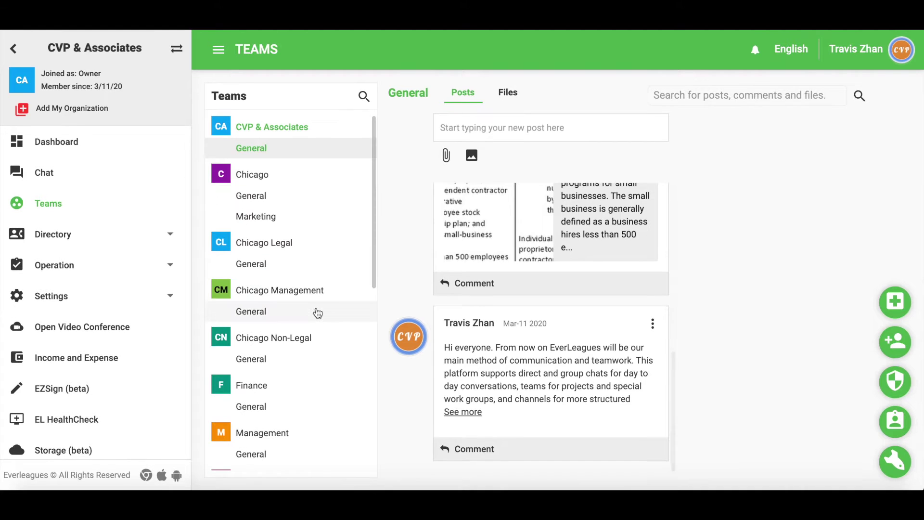
click(317, 312)
scroll(516, 348, down, 1)
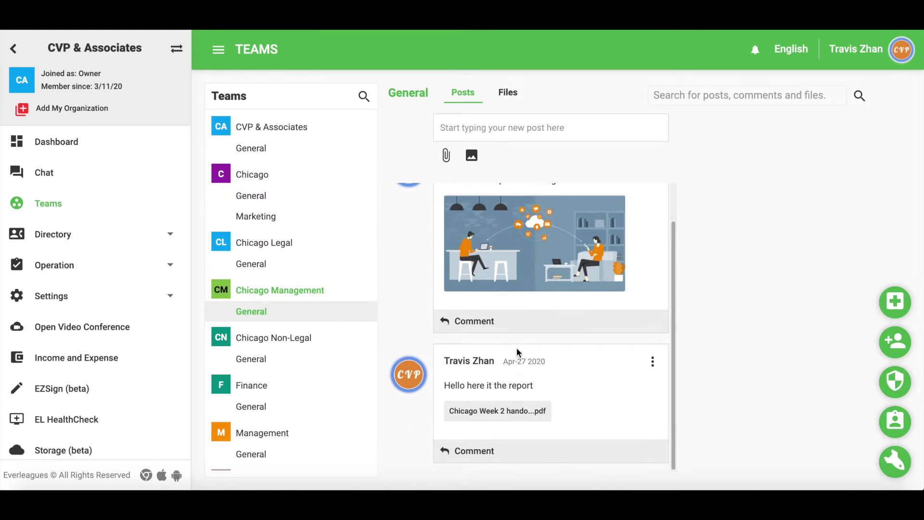
click(326, 360)
scroll(464, 418, down, 1)
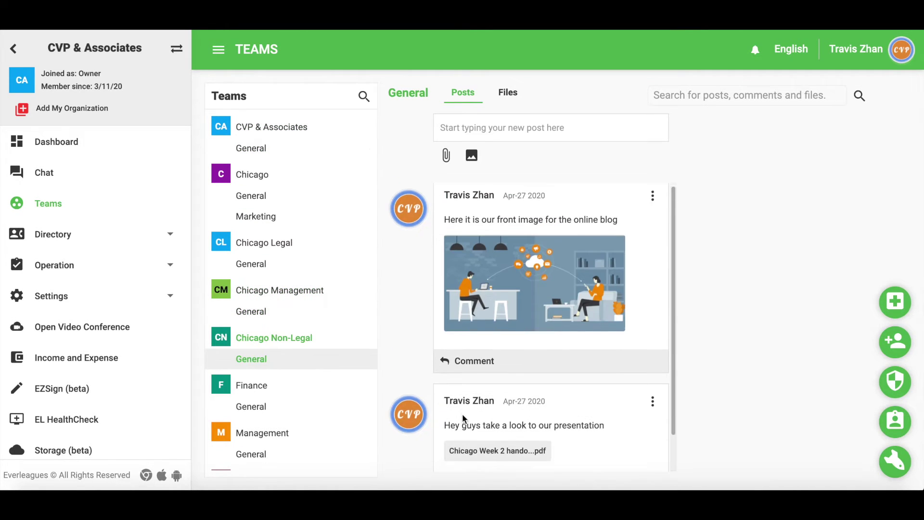
scroll(464, 418, down, 1)
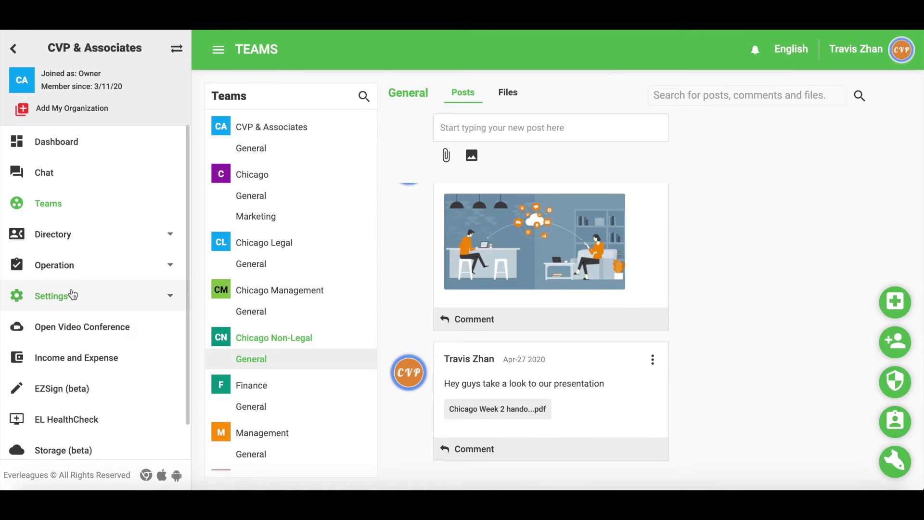
- Open Settings > Team Setup and scroll through the table of all teams
click(98, 298)
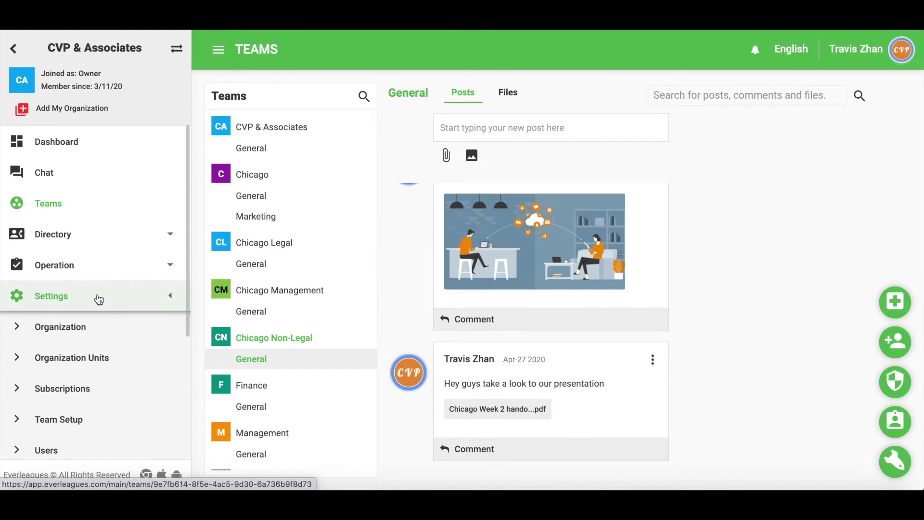
click(89, 425)
scroll(314, 319, down, 1)
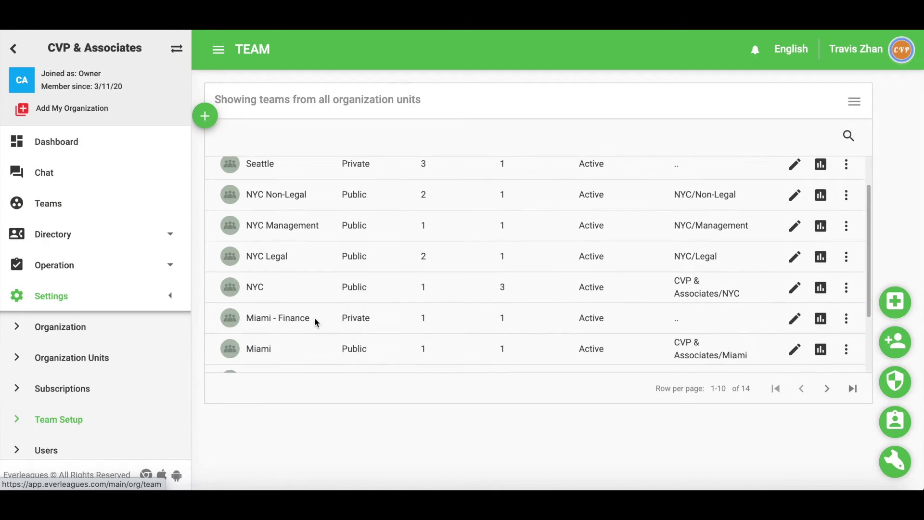
scroll(314, 317, down, 2)
scroll(314, 316, up, 3)
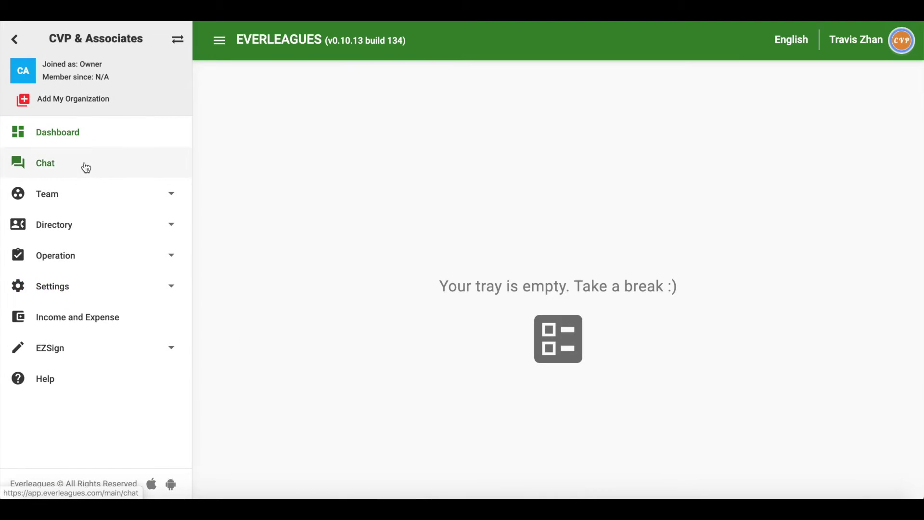
- Start a new group chat from the Chat page
click(86, 167)
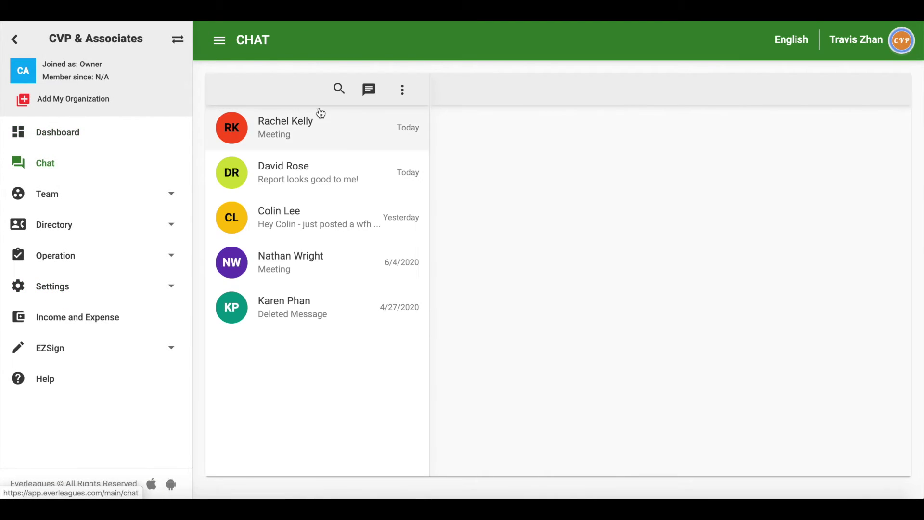
click(369, 90)
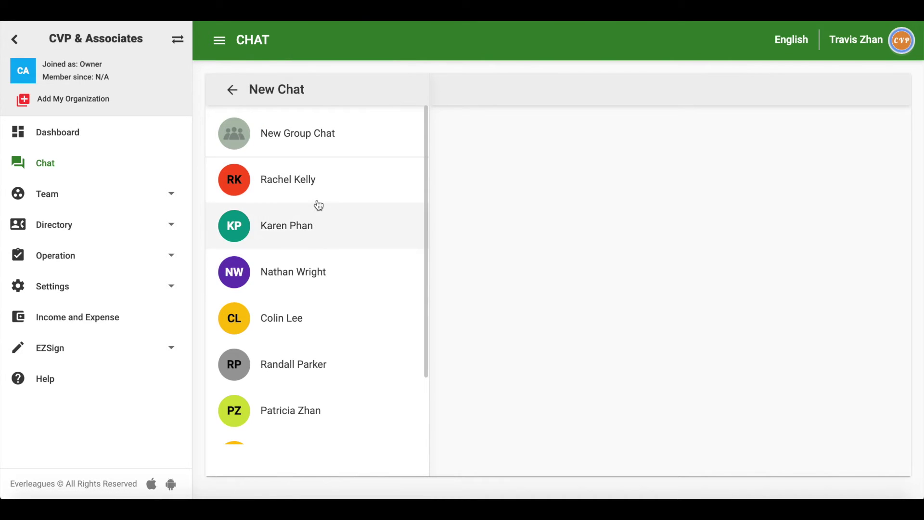
click(314, 133)
- Name the group Project X, add three participants, create it and begin a welcome message
click(311, 126)
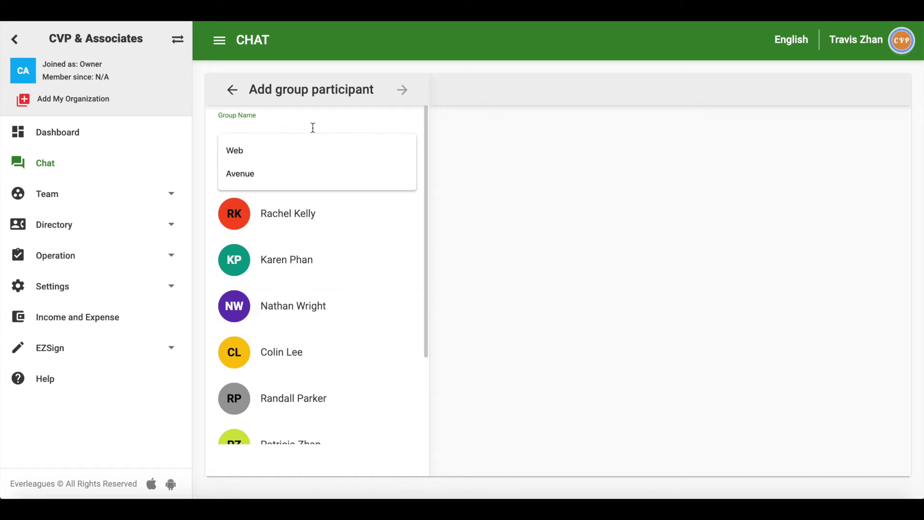
text(Project X)
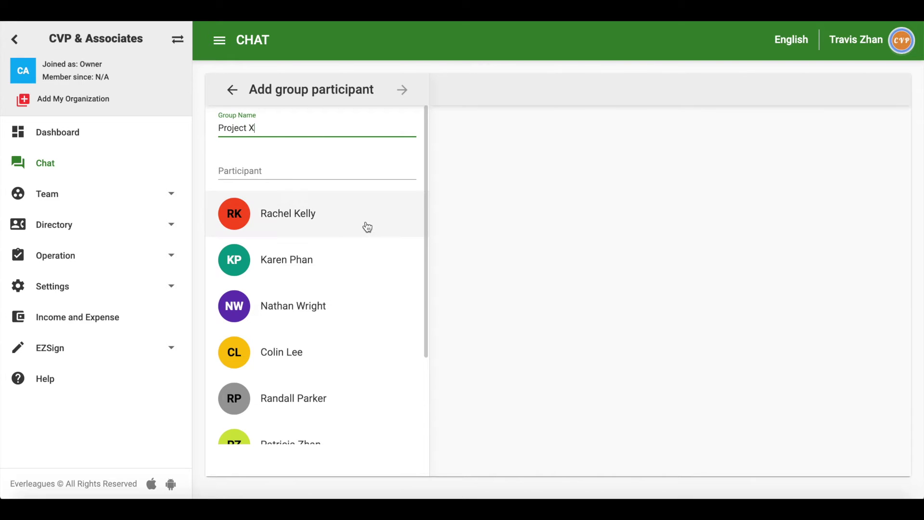
click(365, 225)
click(359, 282)
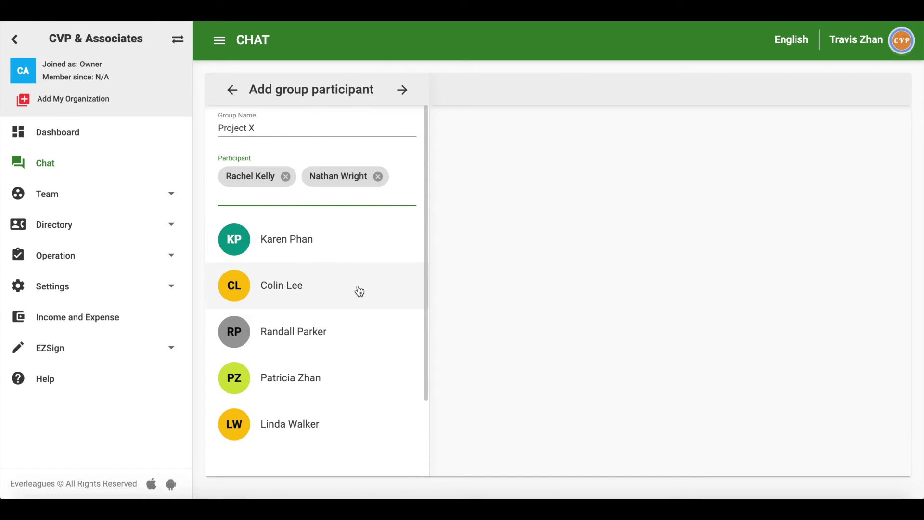
click(360, 284)
click(403, 90)
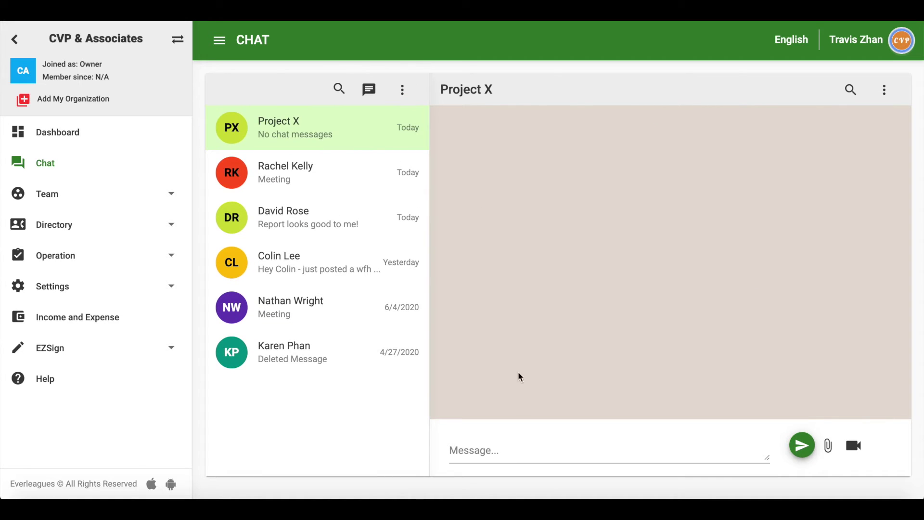
click(498, 447)
- Post 'Hey guys, welcome to the new project!', then send Project X Agenda.pdf with 'Here's the agenda.'
text(Hey guys, welcome to the new project!)
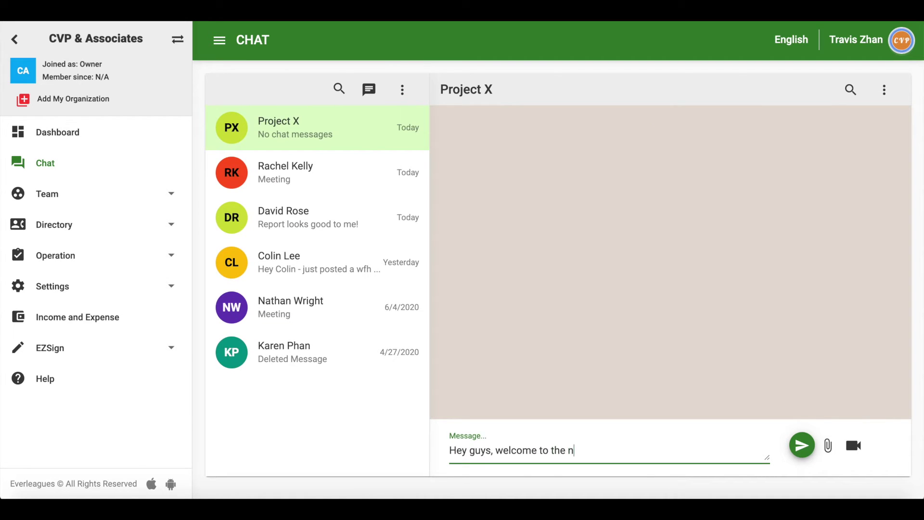
key(Return)
click(828, 448)
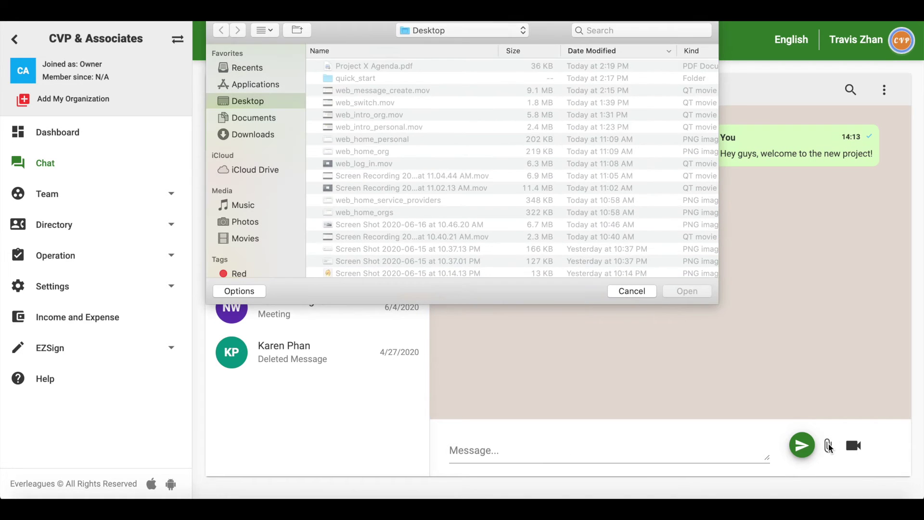
double_click(422, 68)
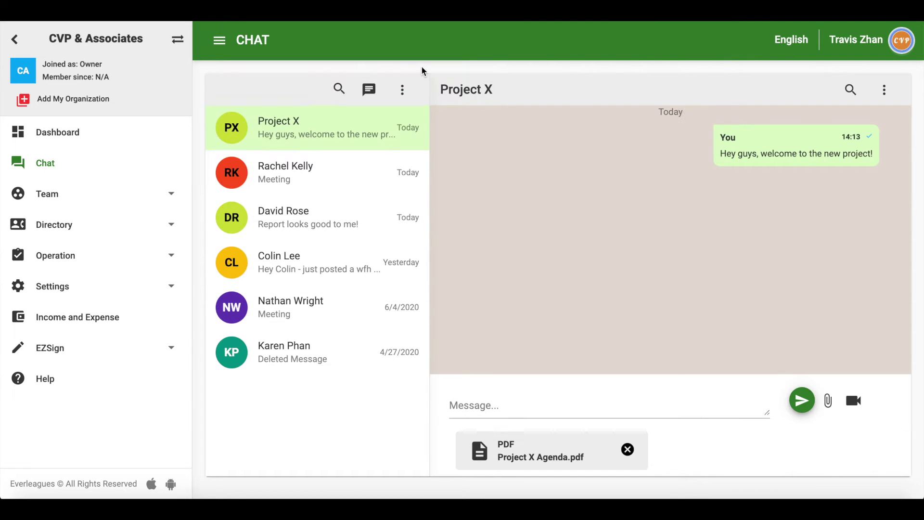
click(488, 405)
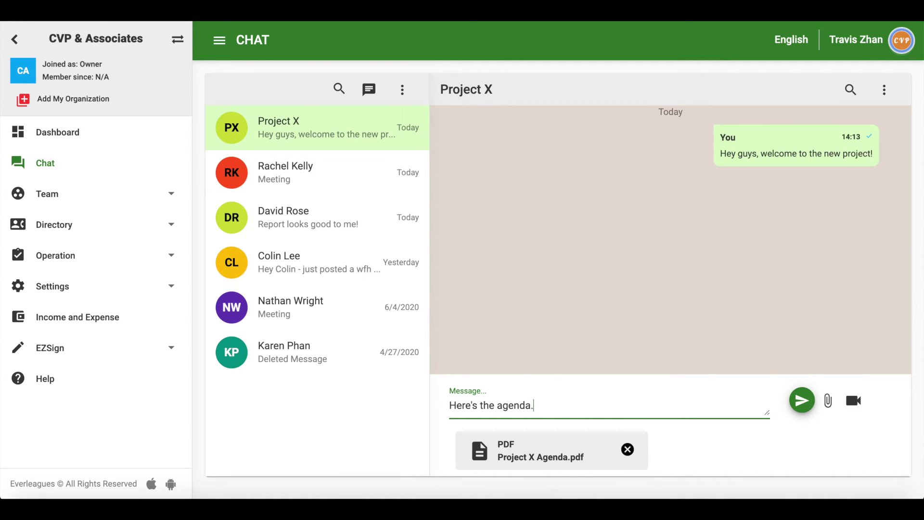
key(Return)
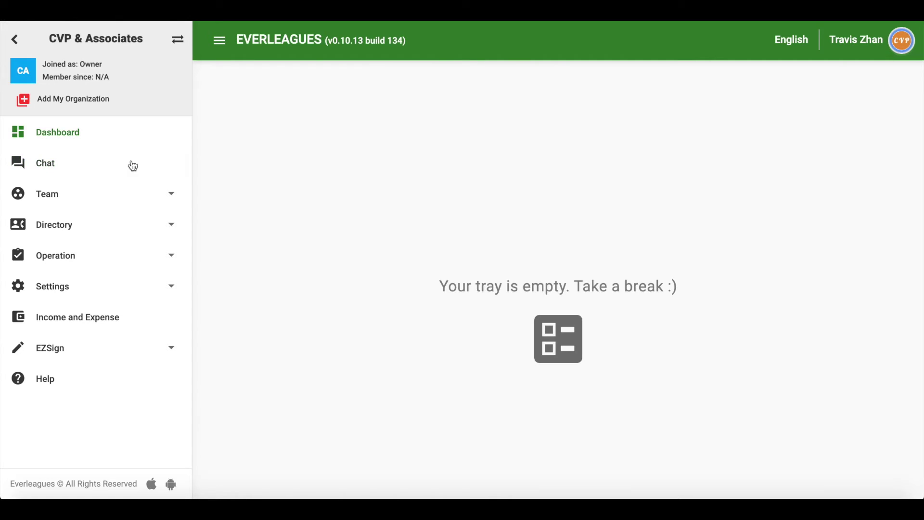
- In the Project X chat, post 'Let's have a quick meeting at 3PM' with a Video Conference invite
click(125, 166)
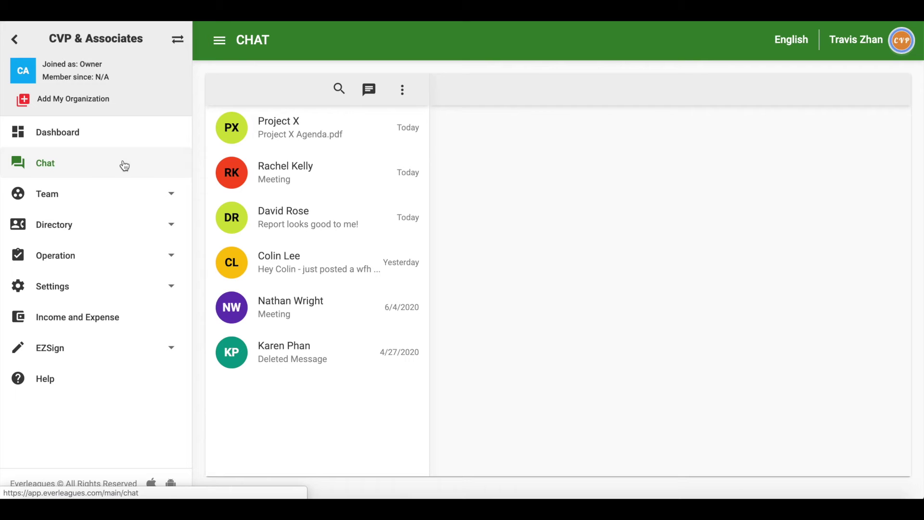
click(343, 126)
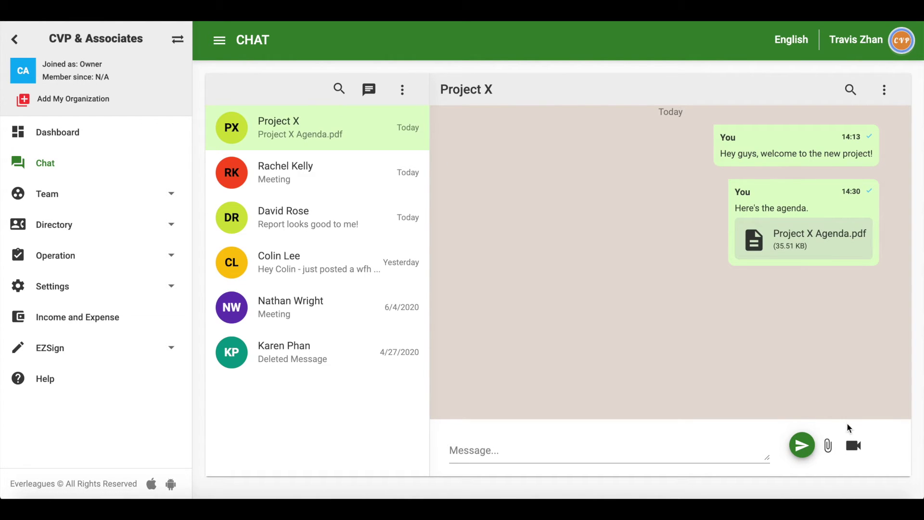
click(854, 443)
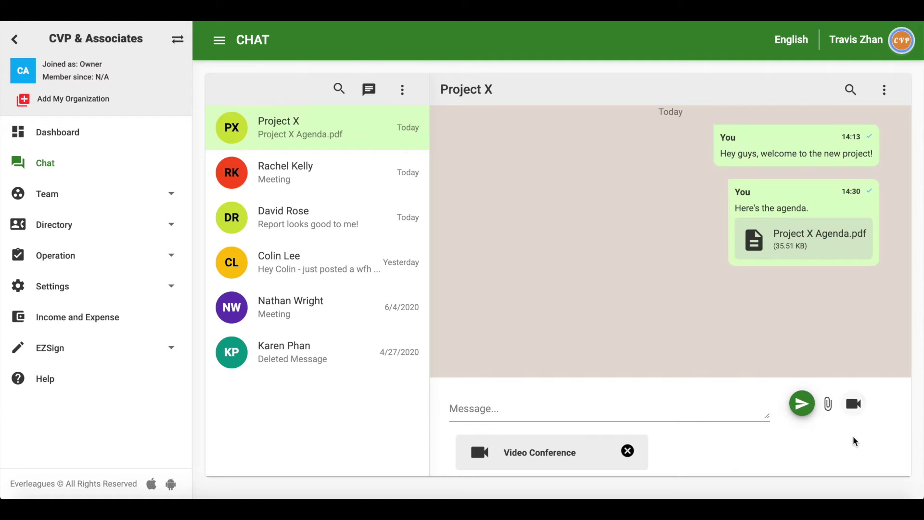
click(735, 408)
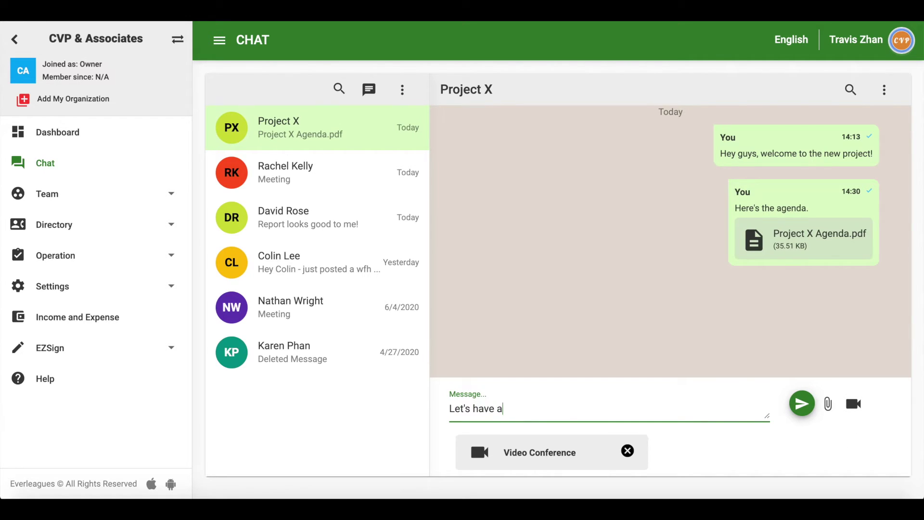
text(Let's have a quick meeting at 3PM.)
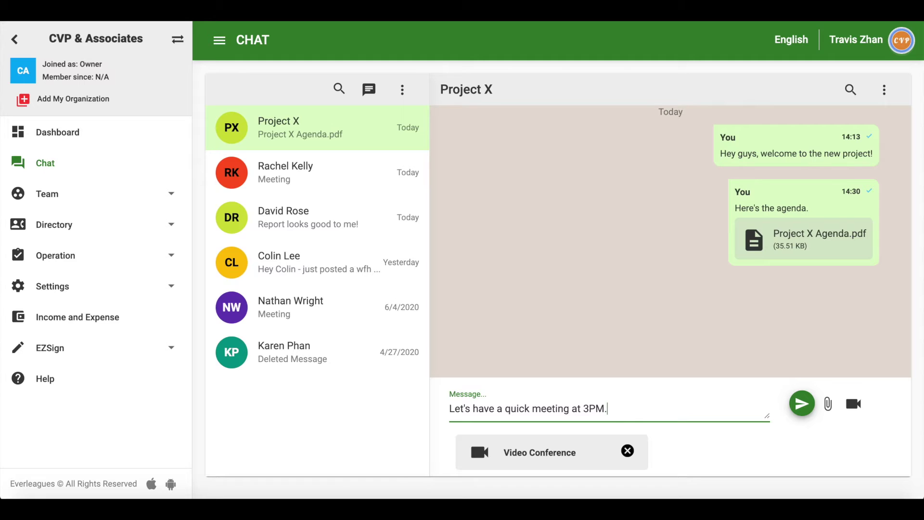
key(Return)
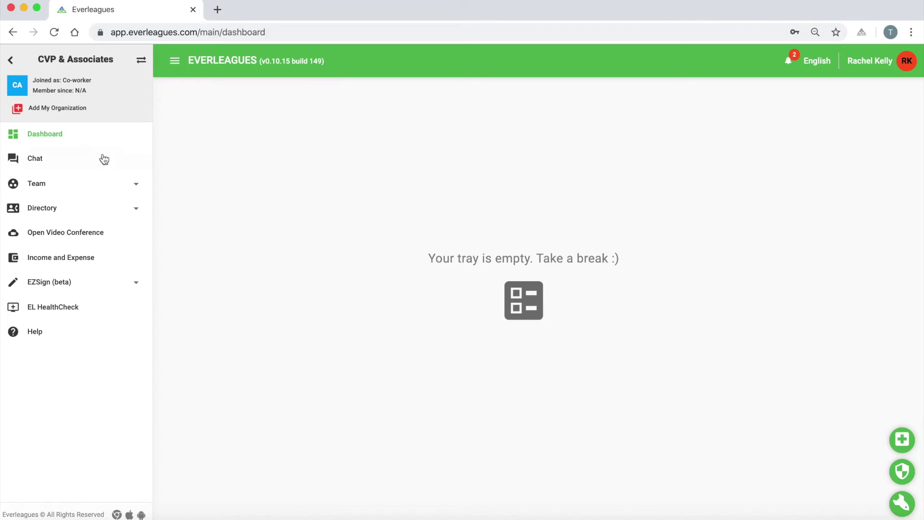
- Open the Project X chat and bring up its ongoing video meeting to join
click(101, 160)
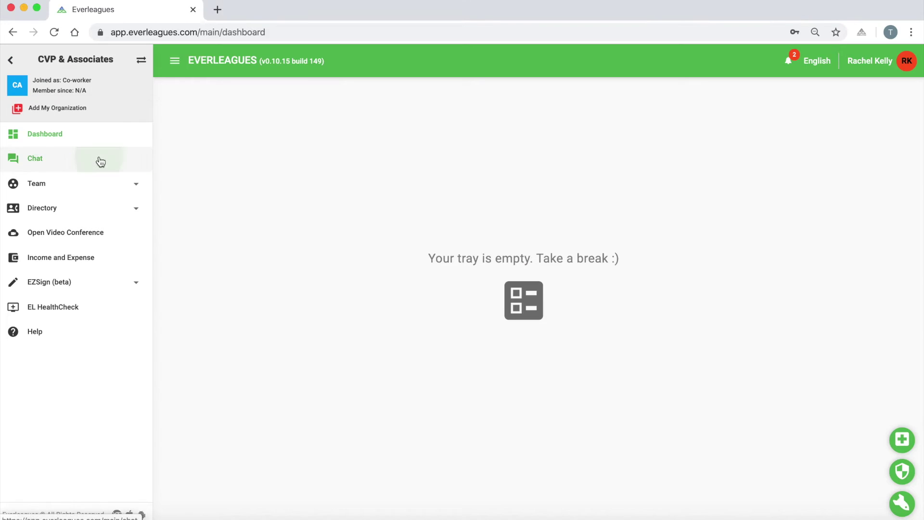
click(291, 129)
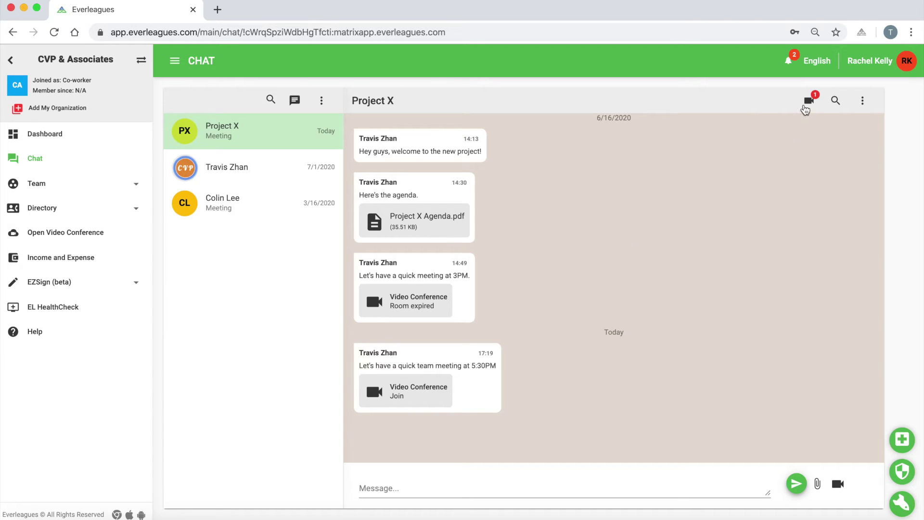
click(808, 105)
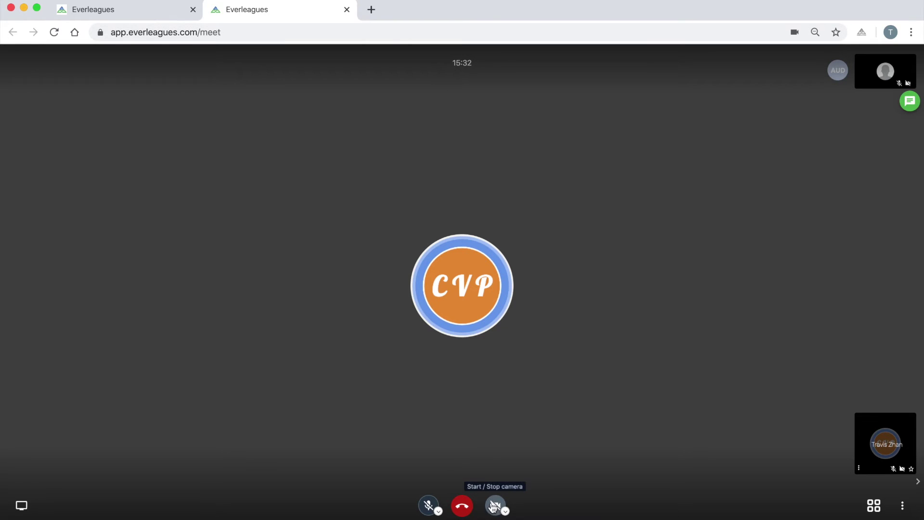
click(905, 508)
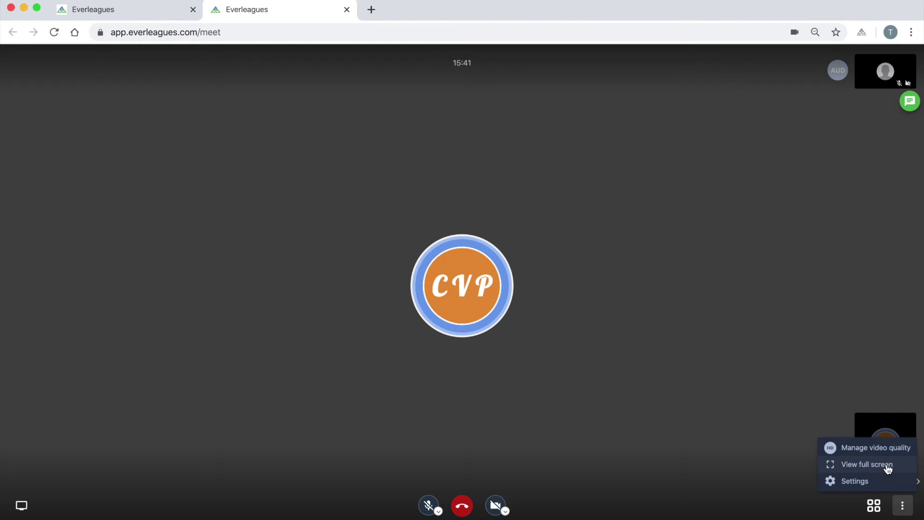
click(902, 509)
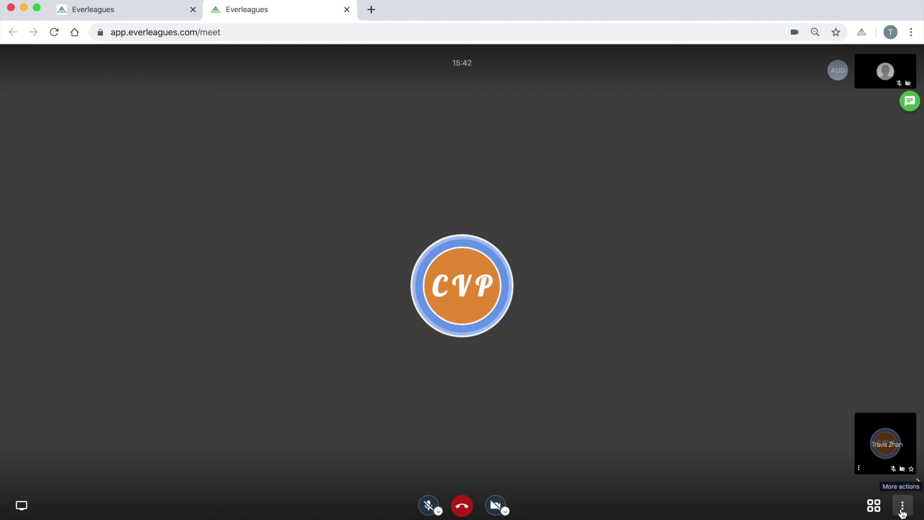
click(874, 507)
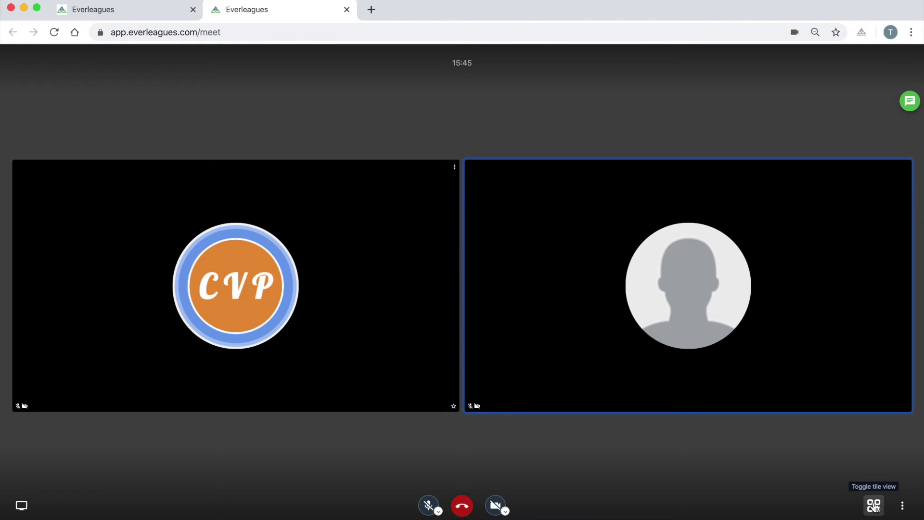
click(874, 507)
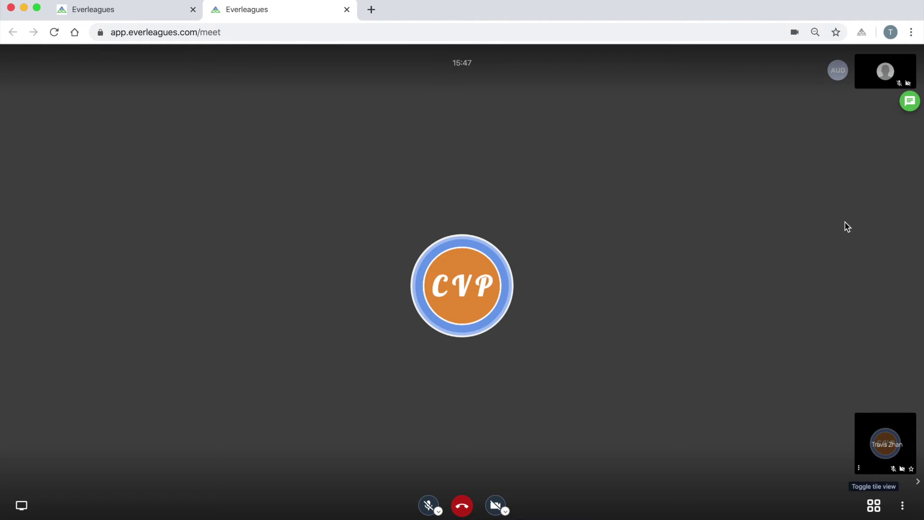
click(881, 83)
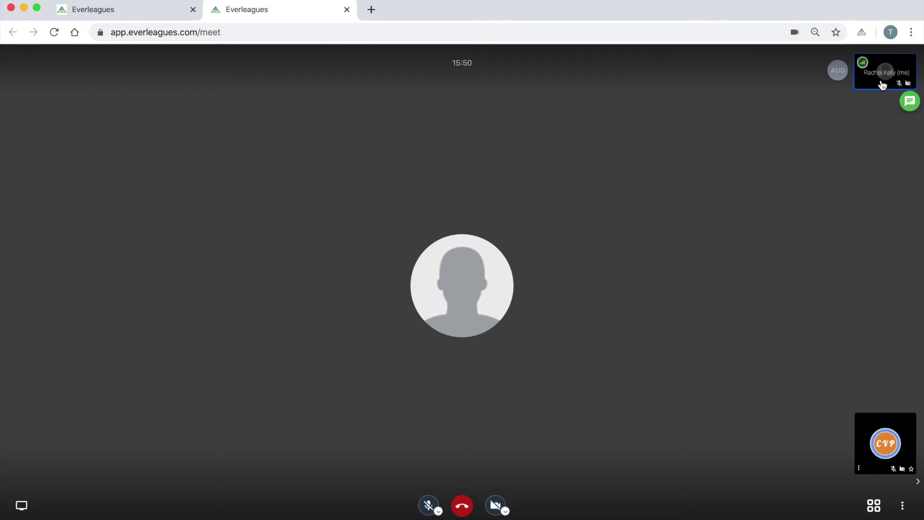
click(879, 453)
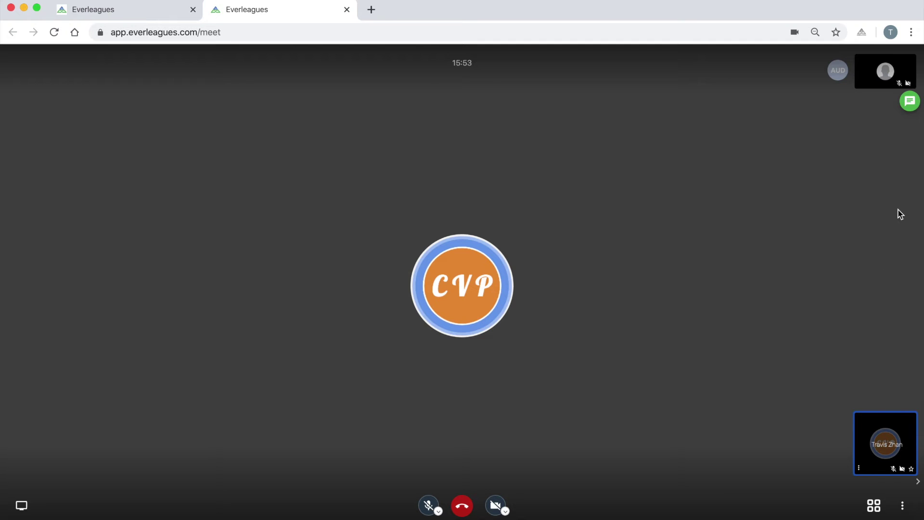
click(909, 103)
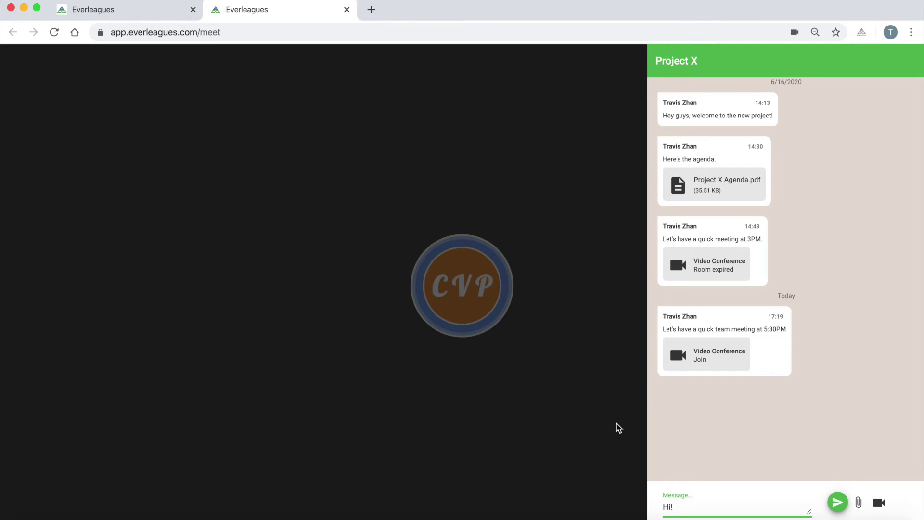
click(619, 428)
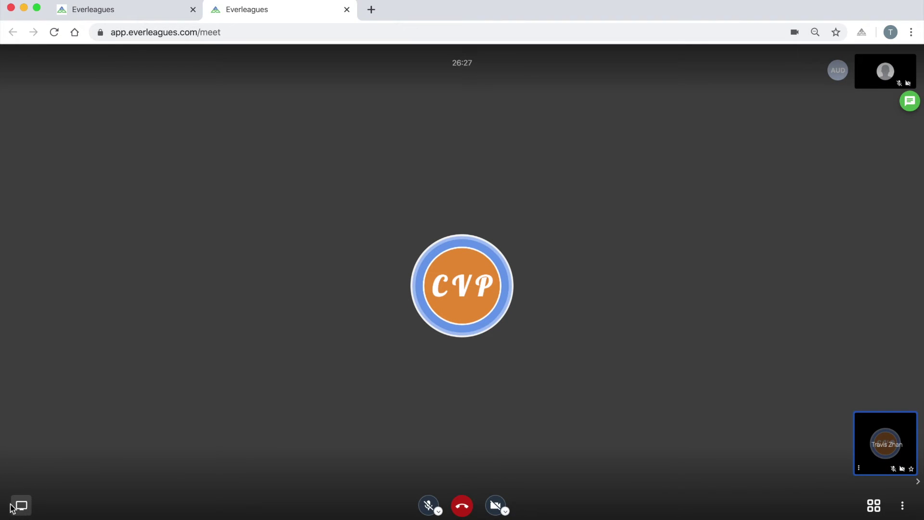
- Share your entire screen with the call, then stop sharing
click(21, 505)
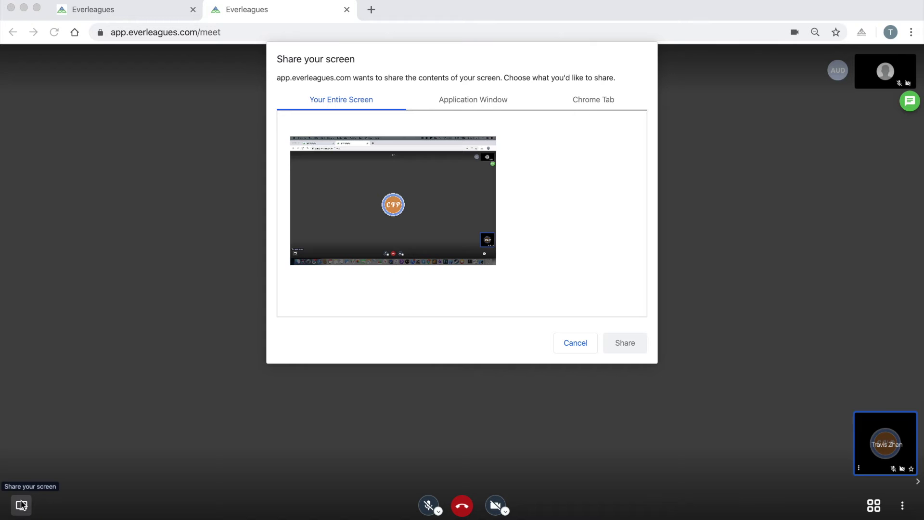
click(439, 195)
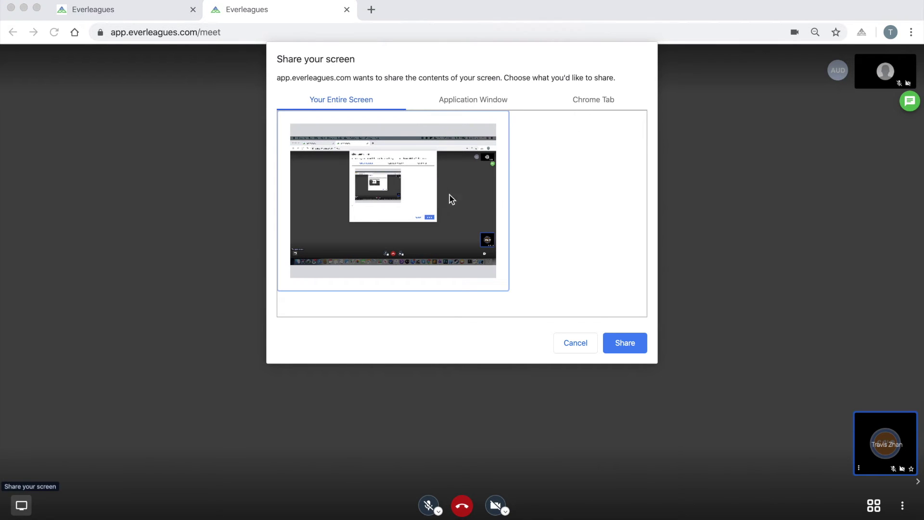
click(617, 346)
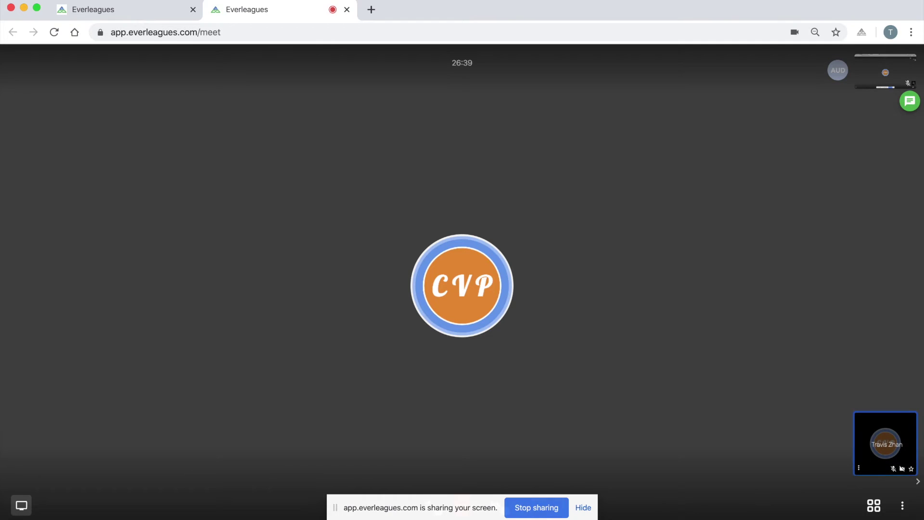
click(539, 509)
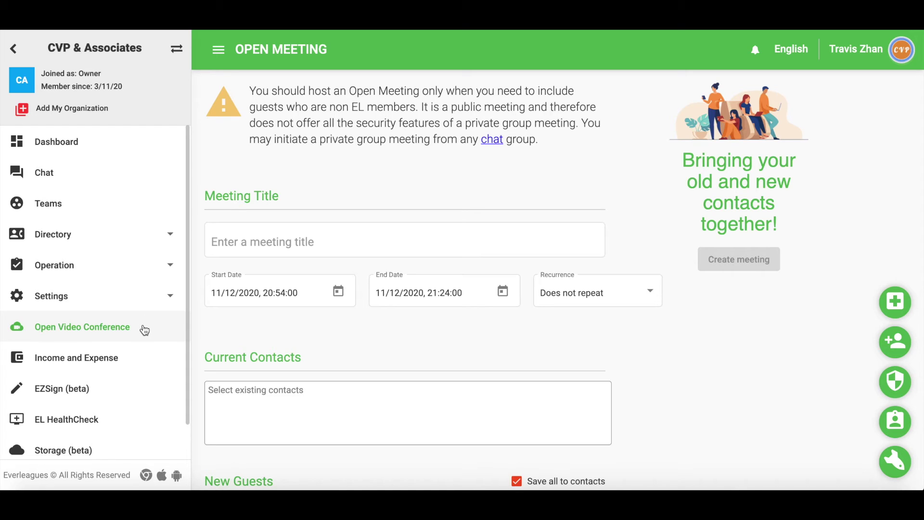
- Title the open meeting 'Intro Meeting' and set it to start on the 13th at 19:00
click(278, 242)
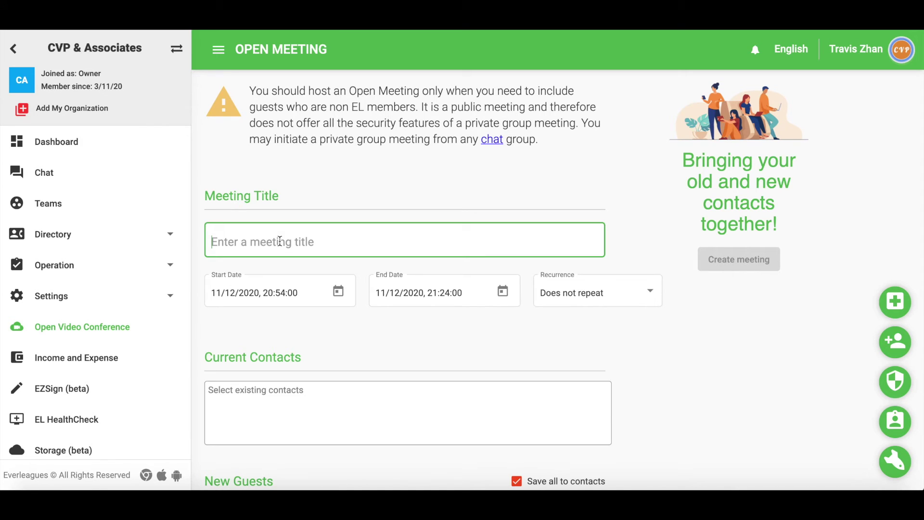
text(Intro Meeting)
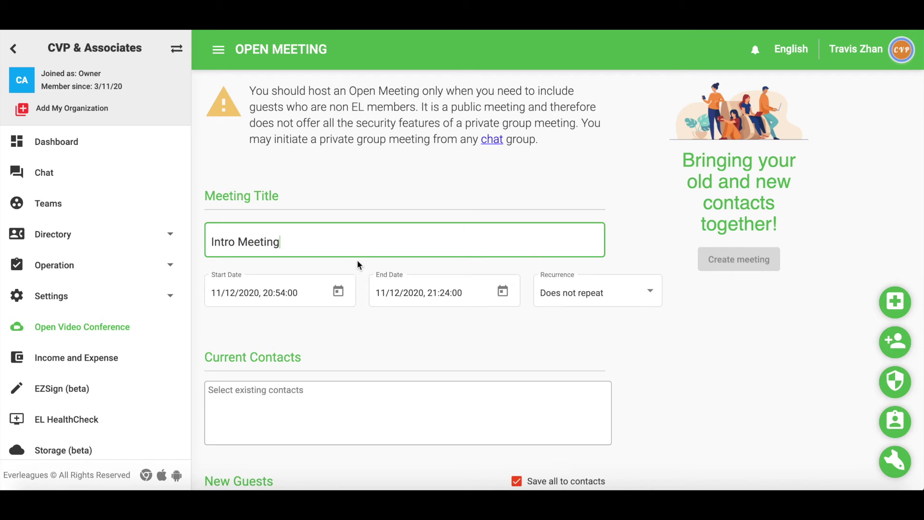
click(337, 291)
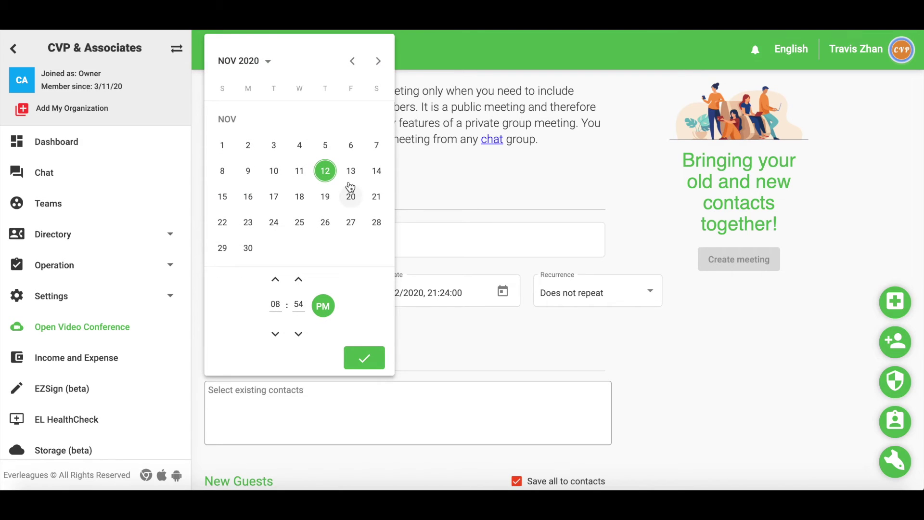
click(352, 173)
click(281, 305)
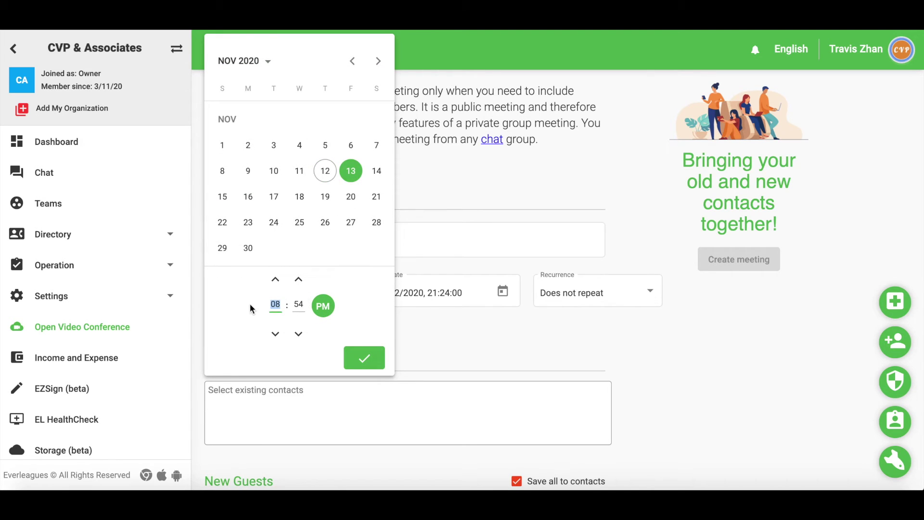
text(7)
key(Tab)
text(0)
click(377, 361)
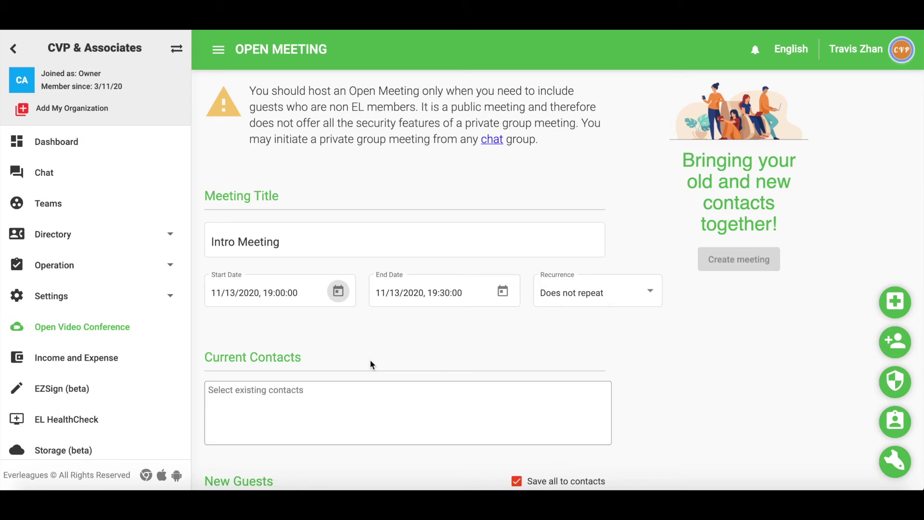
- Invite an existing contact and a new guest by e-mail and name, then create the meeting
scroll(372, 365, down, 2)
click(358, 309)
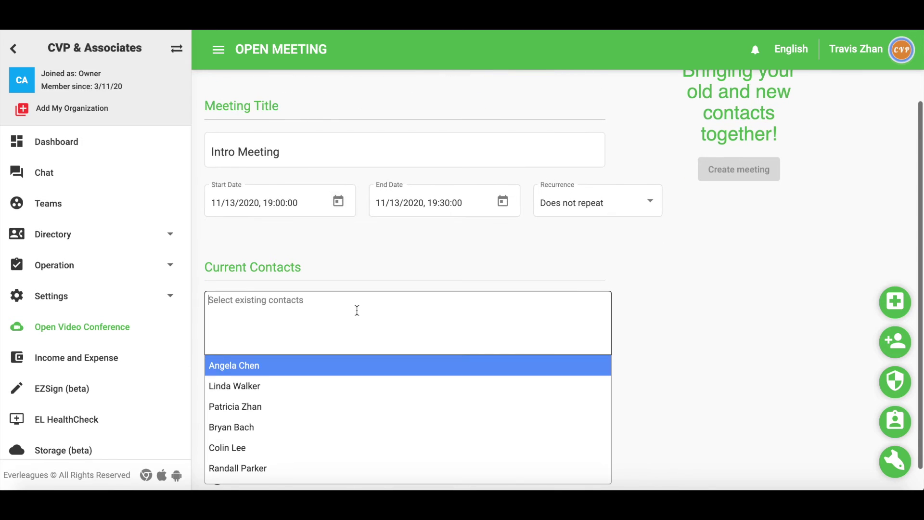
click(345, 386)
scroll(434, 392, down, 1)
click(500, 414)
key(ctrl+v)
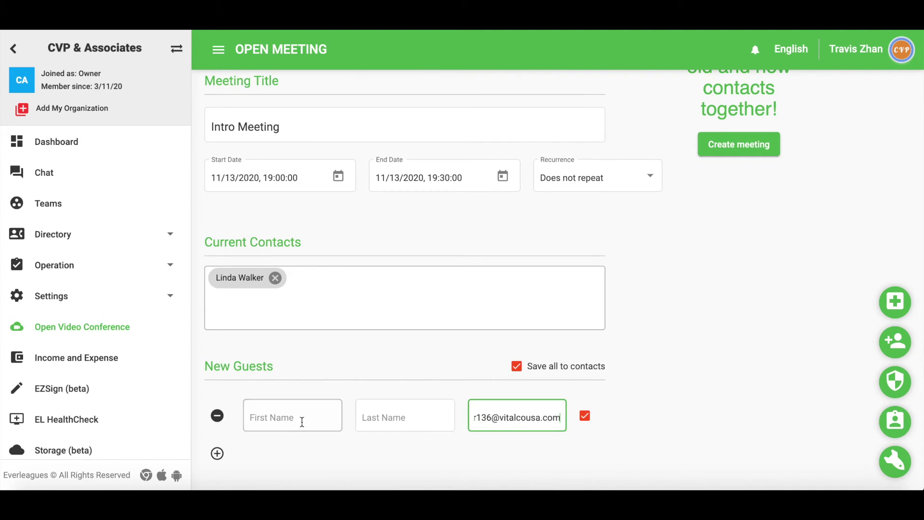
click(302, 420)
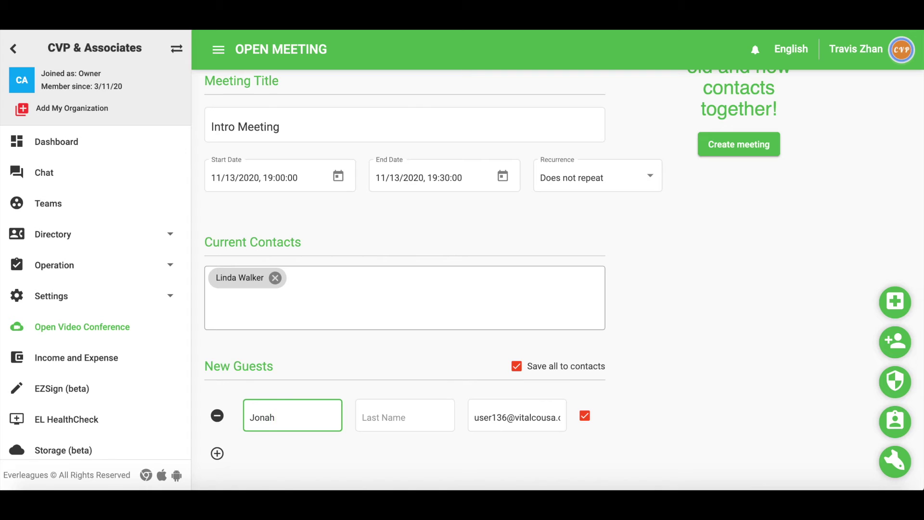
click(404, 416)
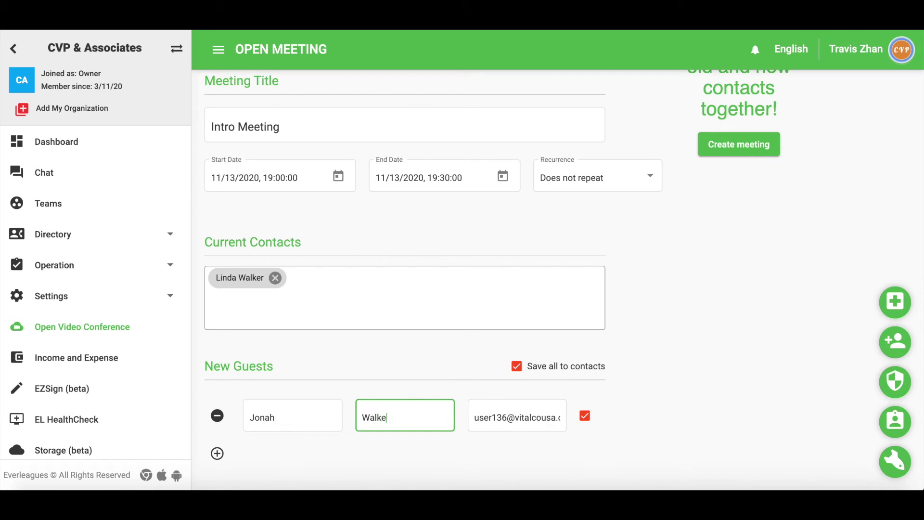
click(732, 154)
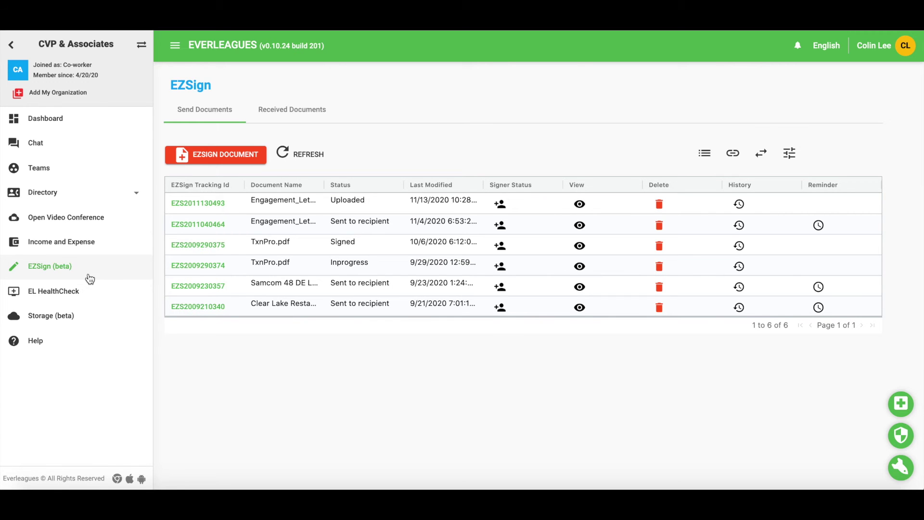
- Upload Engagement_Letter.pdf as a new EZSign document
click(222, 154)
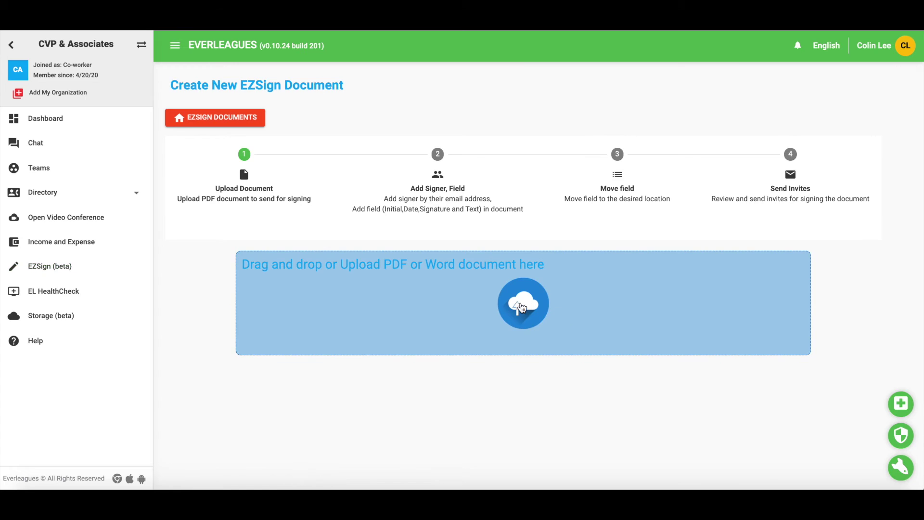
click(527, 313)
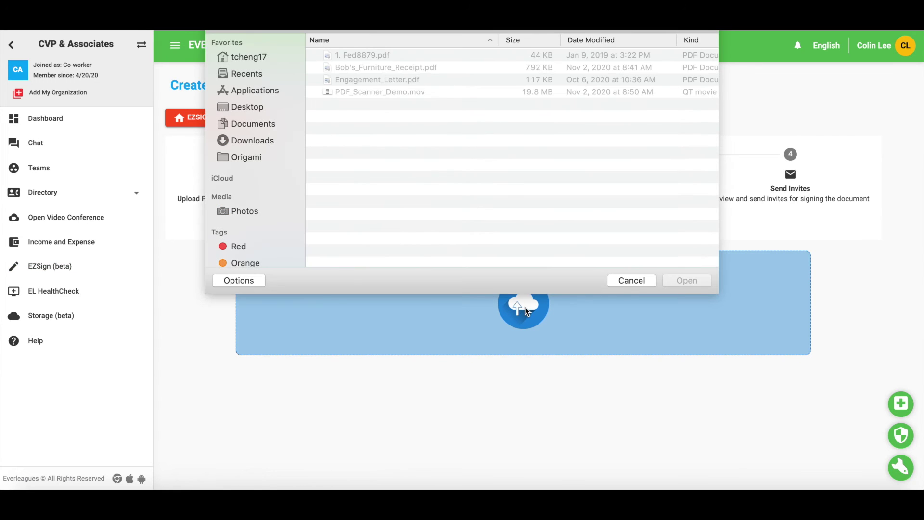
double_click(389, 81)
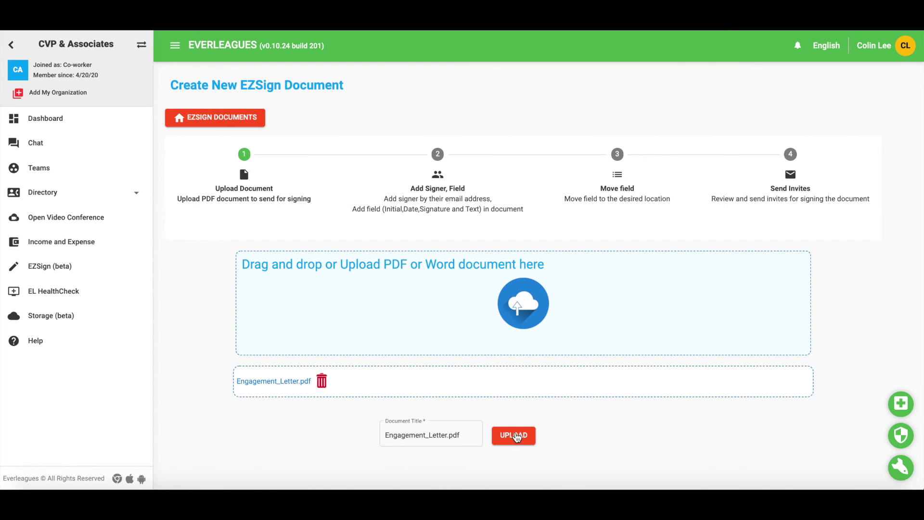
click(515, 436)
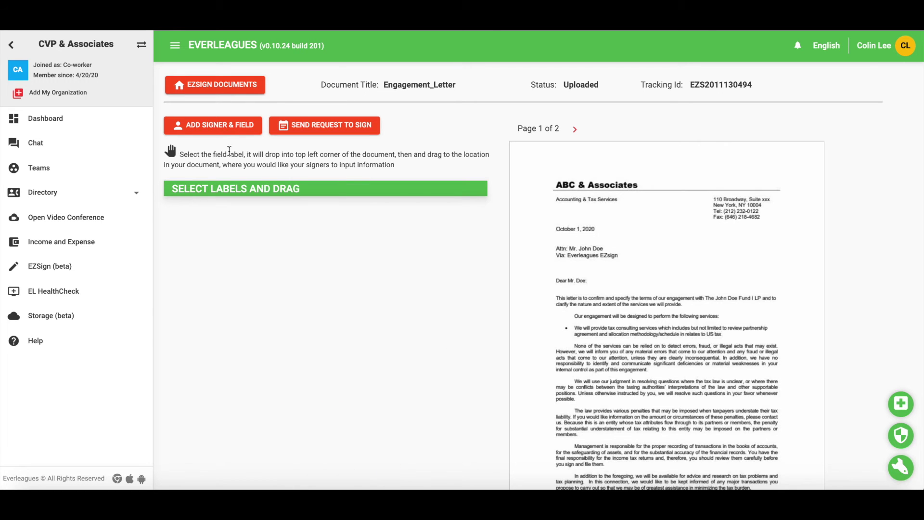
- Add a signer with no initial field and a 'Name & Title' text field
click(207, 128)
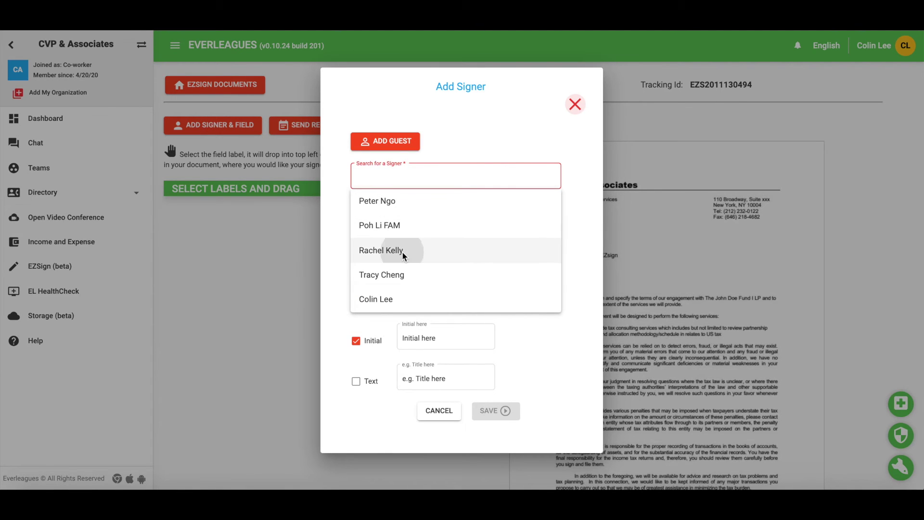
click(403, 250)
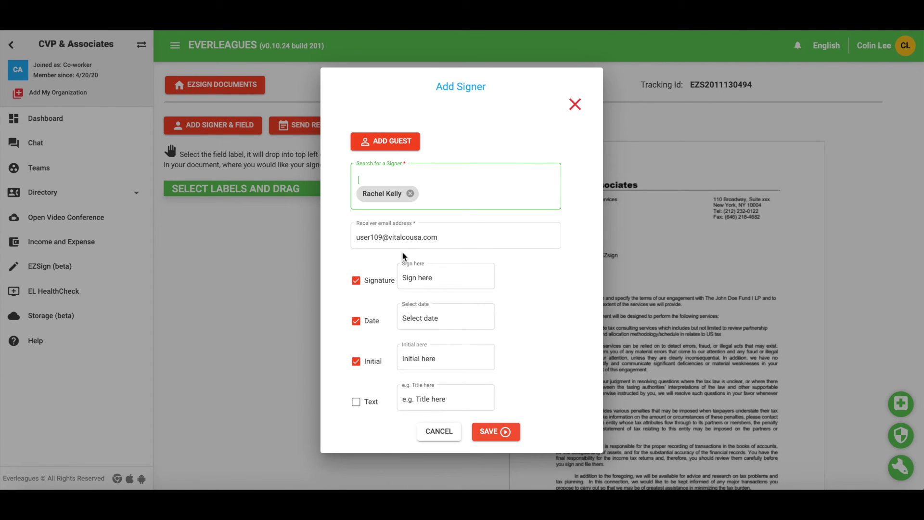
click(355, 361)
click(356, 402)
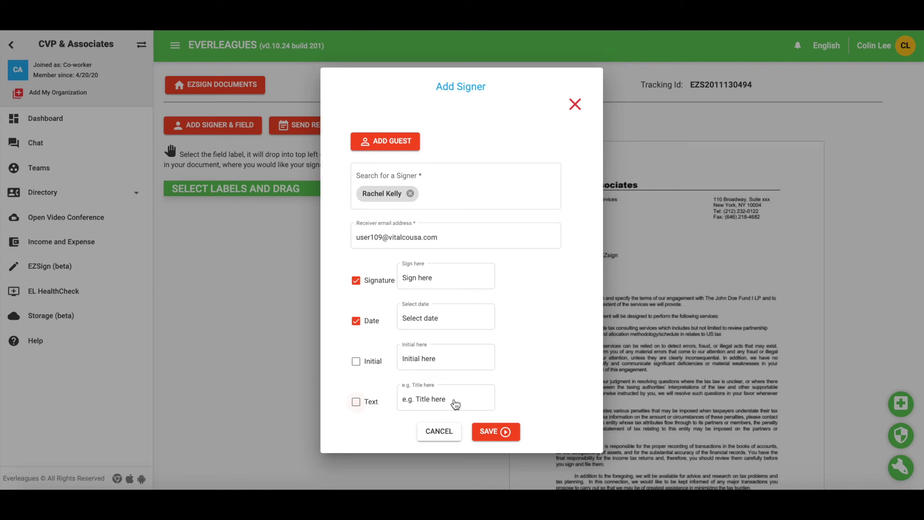
drag(467, 399, 391, 404)
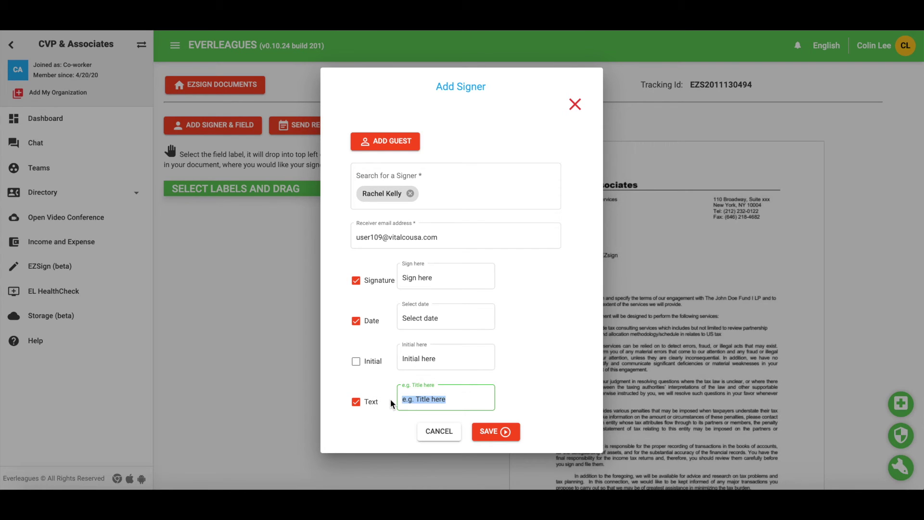
text(Name & Title)
click(498, 436)
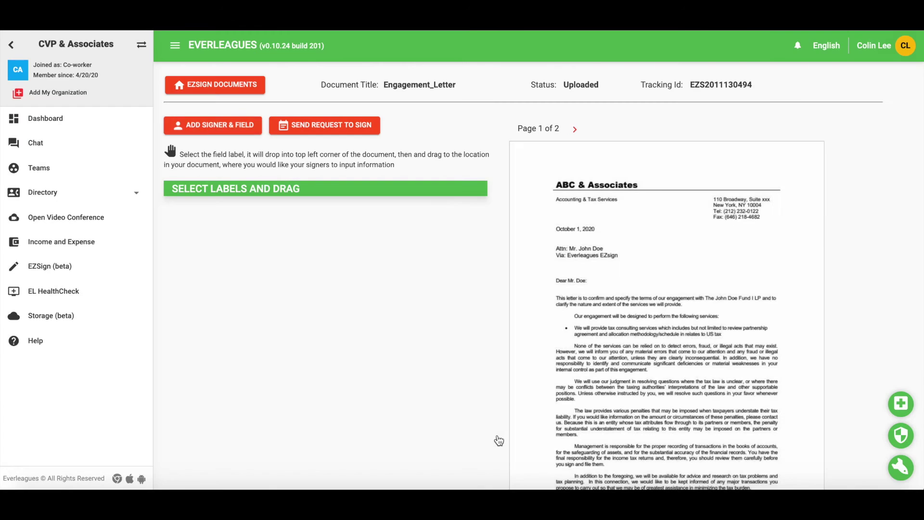
- On page 2, place the date, signature and Name & Title fields on their sign-off lines
click(575, 129)
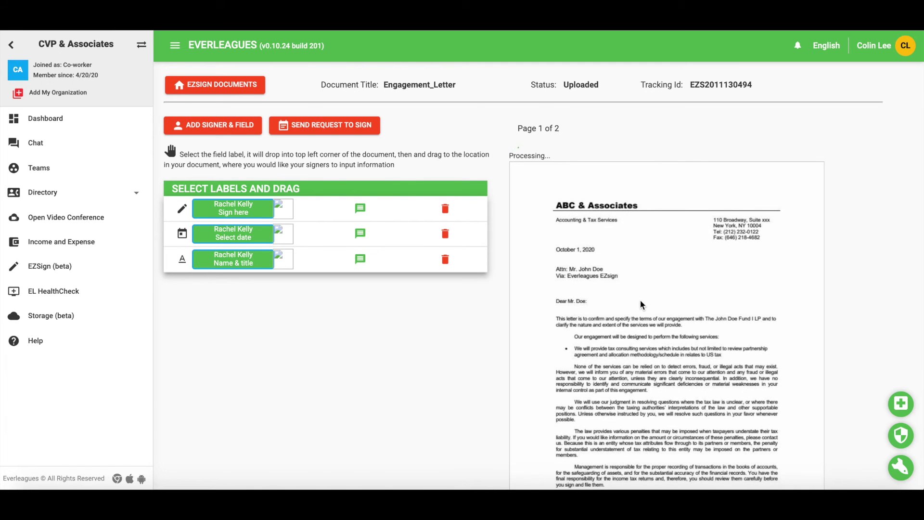
scroll(640, 300, down, 1)
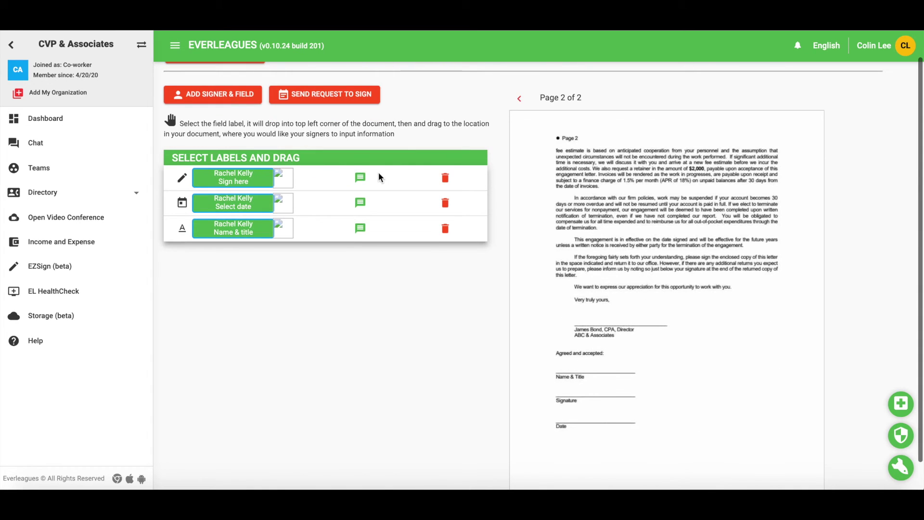
click(226, 208)
drag(550, 120, 593, 418)
click(233, 177)
drag(550, 119, 593, 388)
click(233, 228)
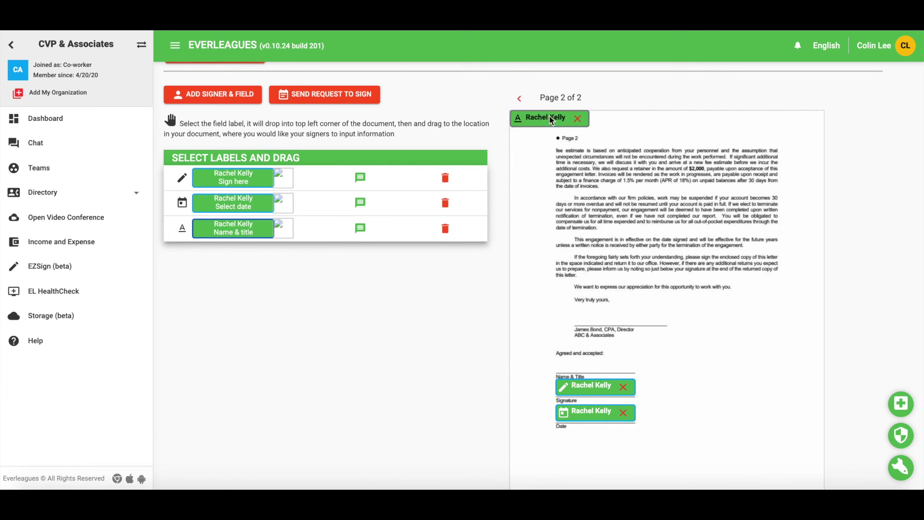
drag(552, 121, 597, 366)
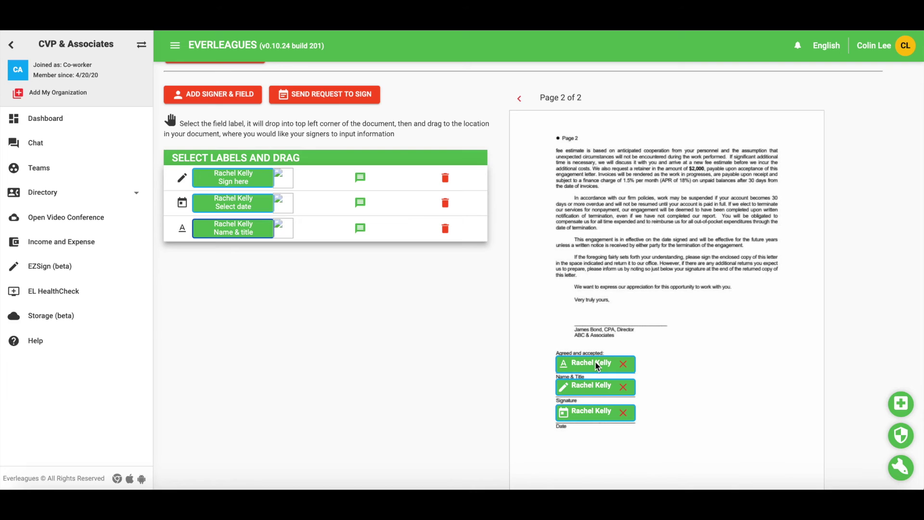
- Send the Engagement_Letter signing invitation, then view the Received Documents list
click(351, 96)
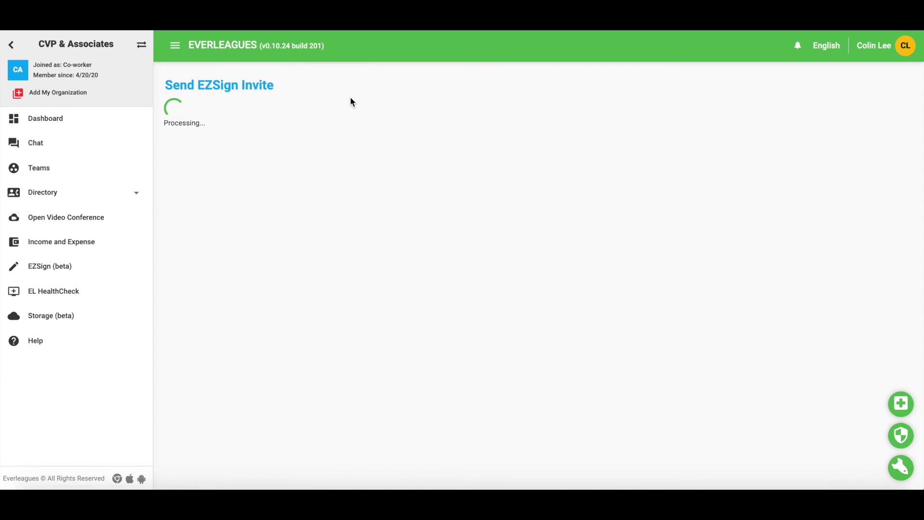
click(256, 393)
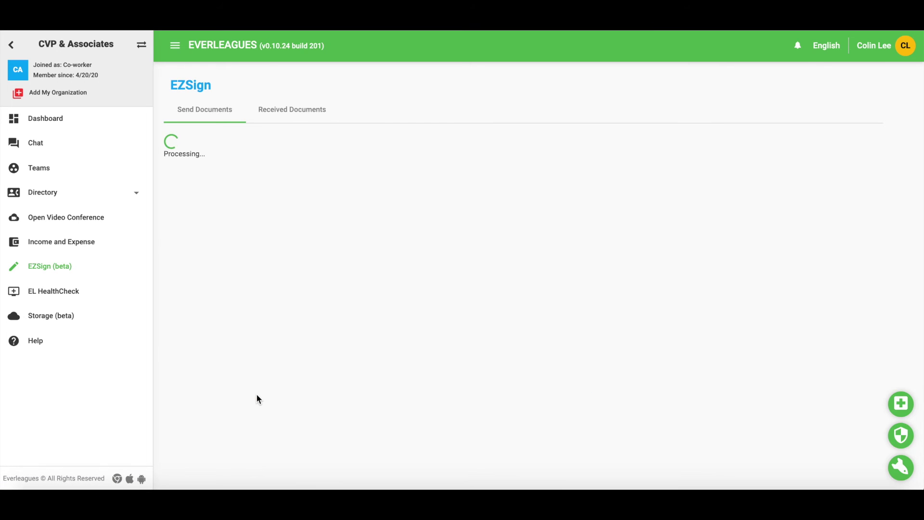
click(298, 111)
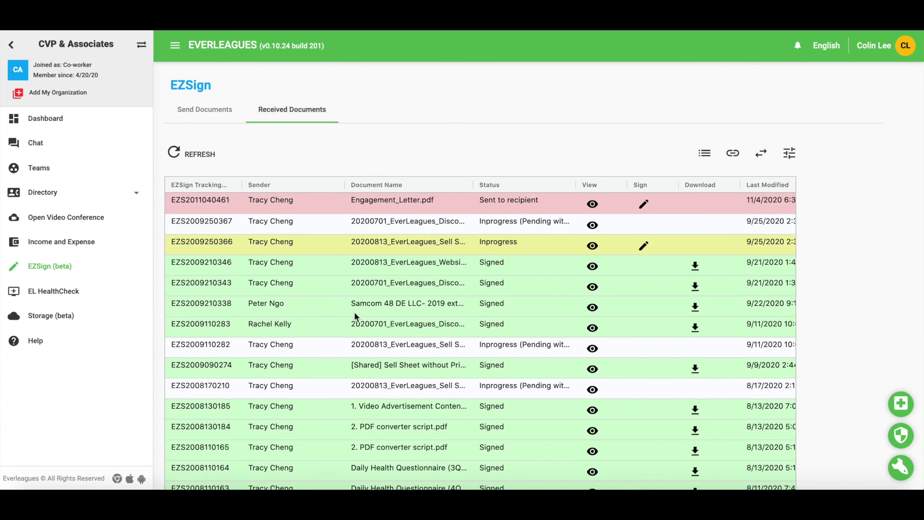
scroll(355, 314, down, 2)
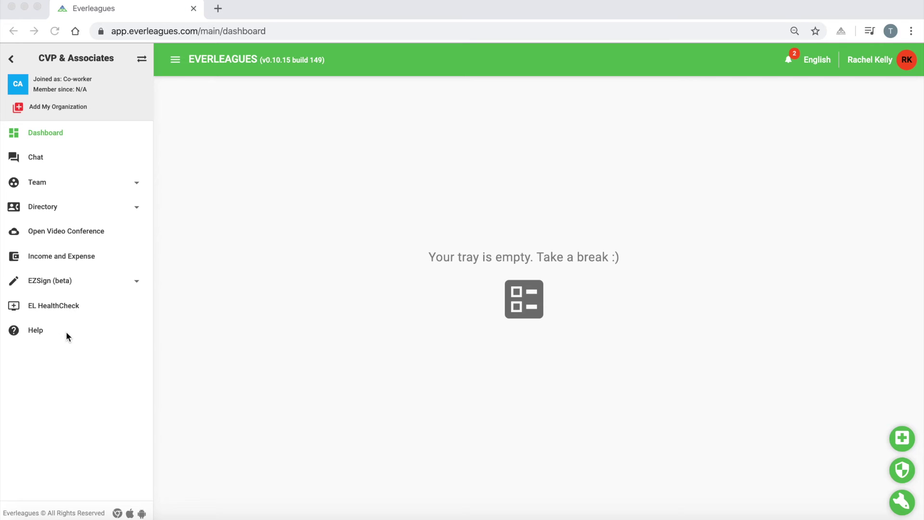
- Browse the Help knowledge base and start a New Support Ticket
click(41, 337)
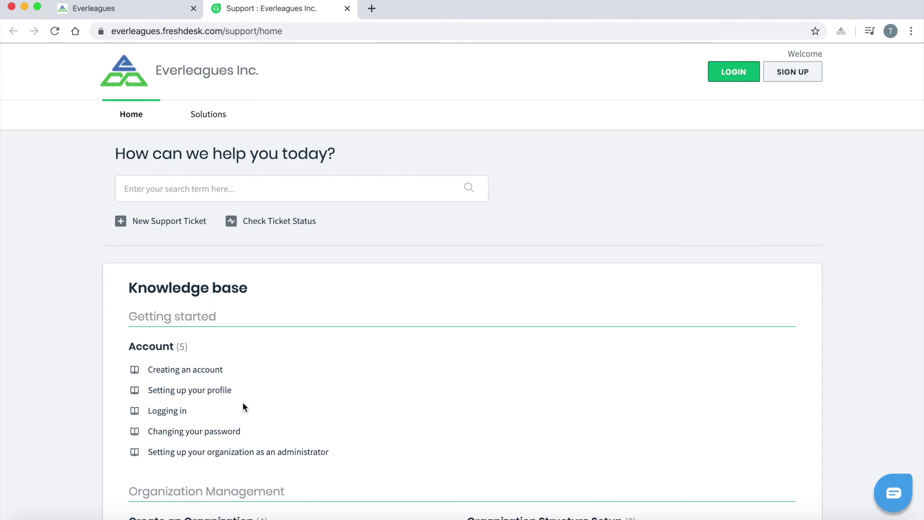
scroll(244, 405, down, 1)
scroll(243, 407, down, 13)
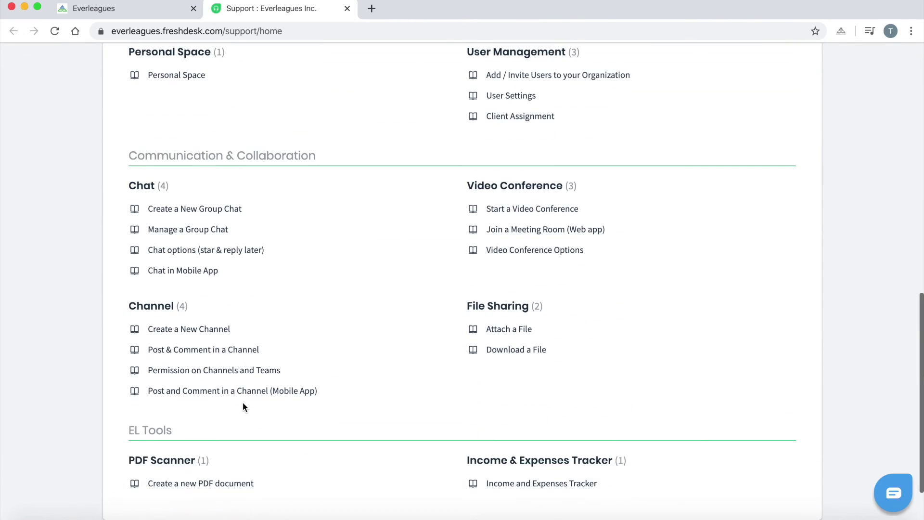
scroll(243, 407, up, 14)
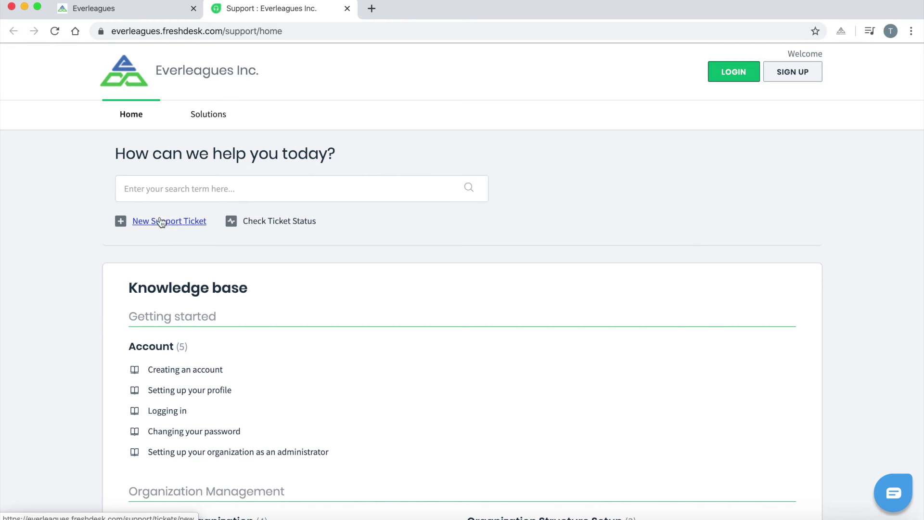
click(169, 222)
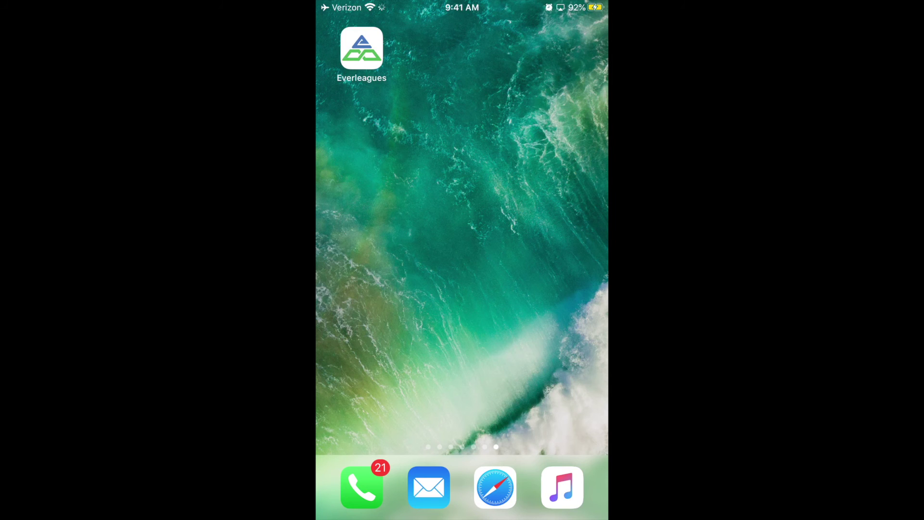
- Launch the installed Everleagues mobile app to its login screen
click(362, 48)
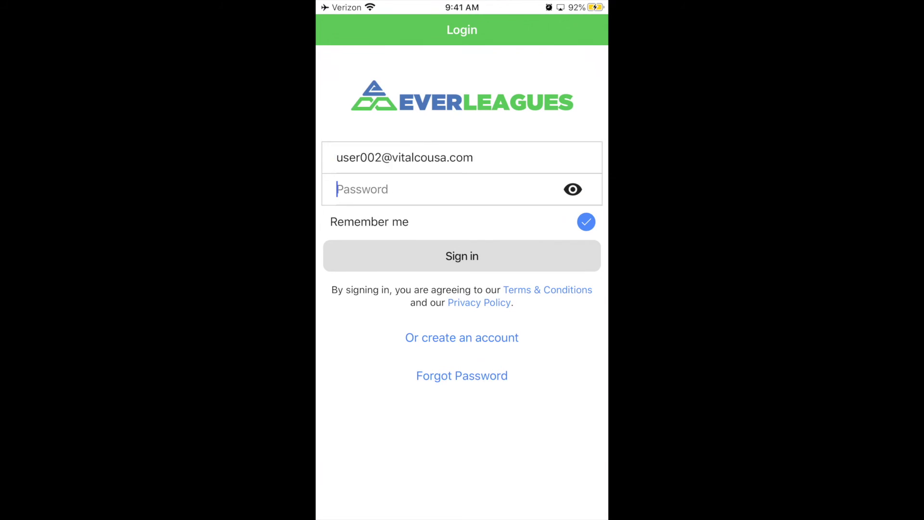
- Paste the account password and sign in to the Everleagues mobile app
click(337, 189)
click(415, 155)
click(462, 256)
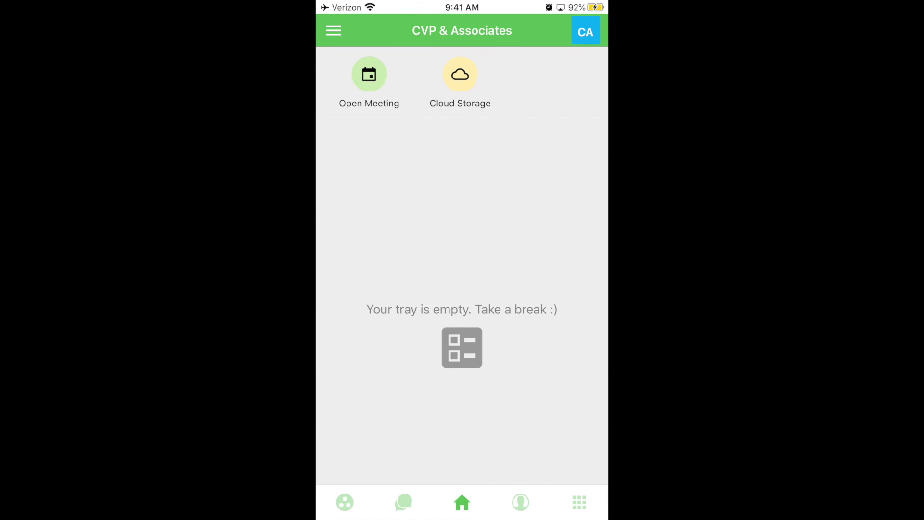
- View the Settings page, return home, then browse the Switch Organization list
click(334, 30)
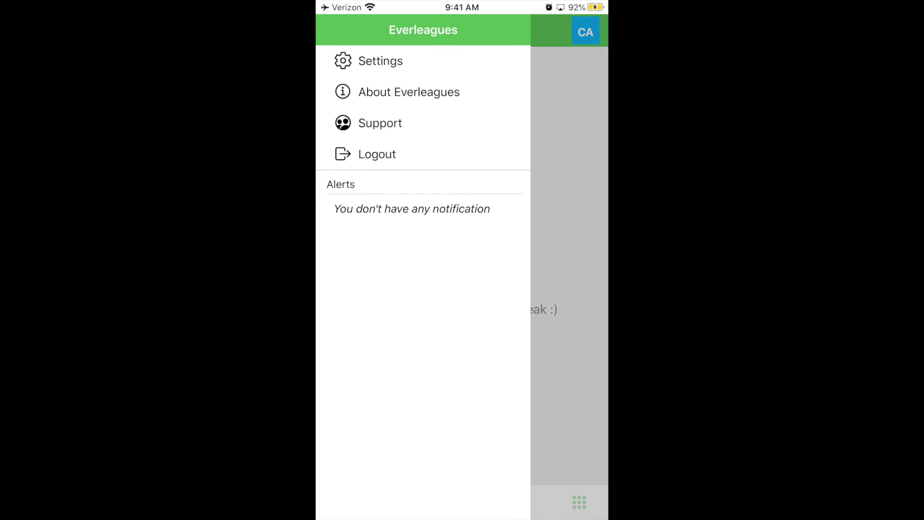
click(380, 60)
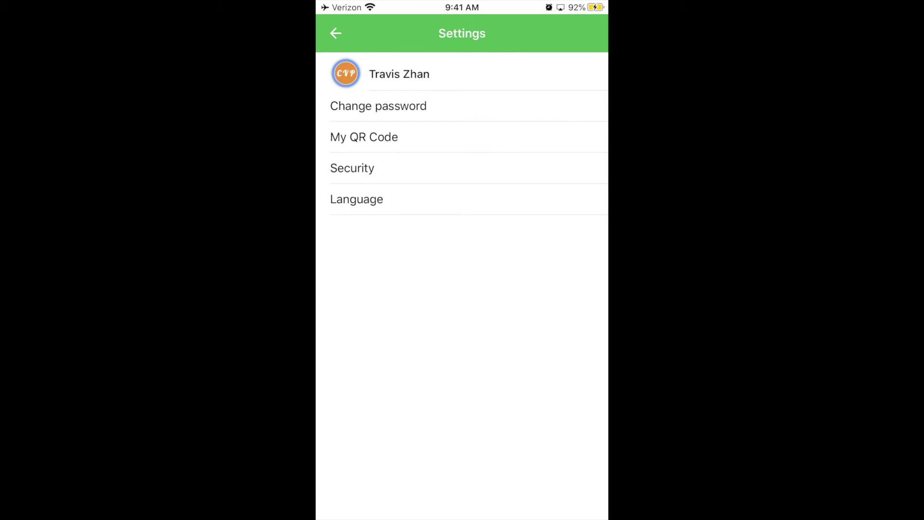
click(335, 33)
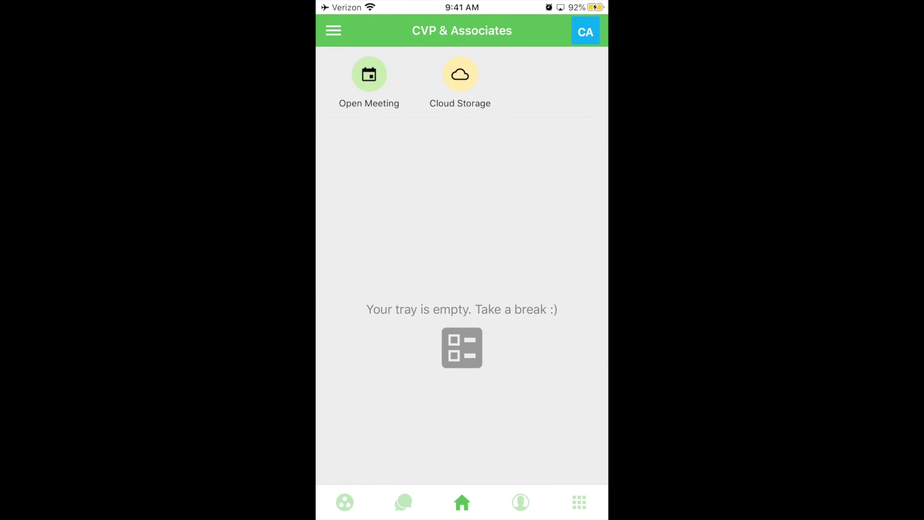
click(586, 32)
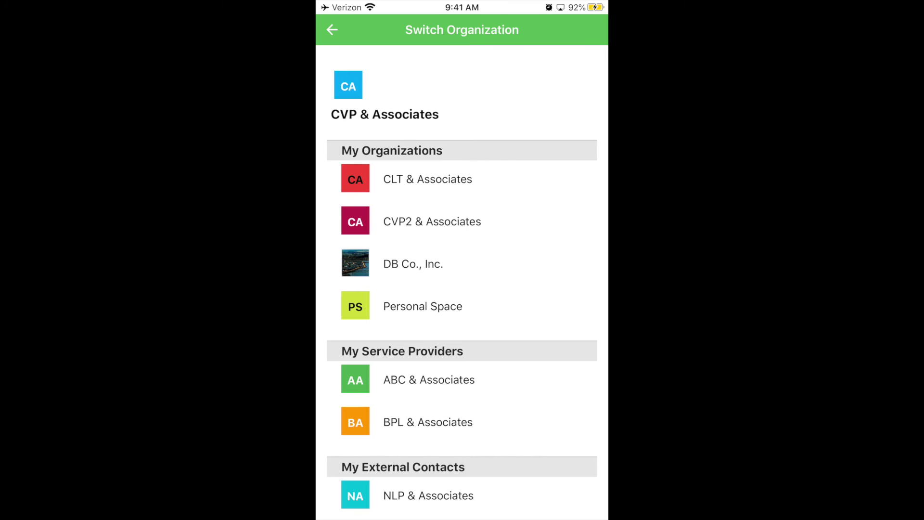
scroll(462, 289, down, 2)
scroll(462, 289, up, 3)
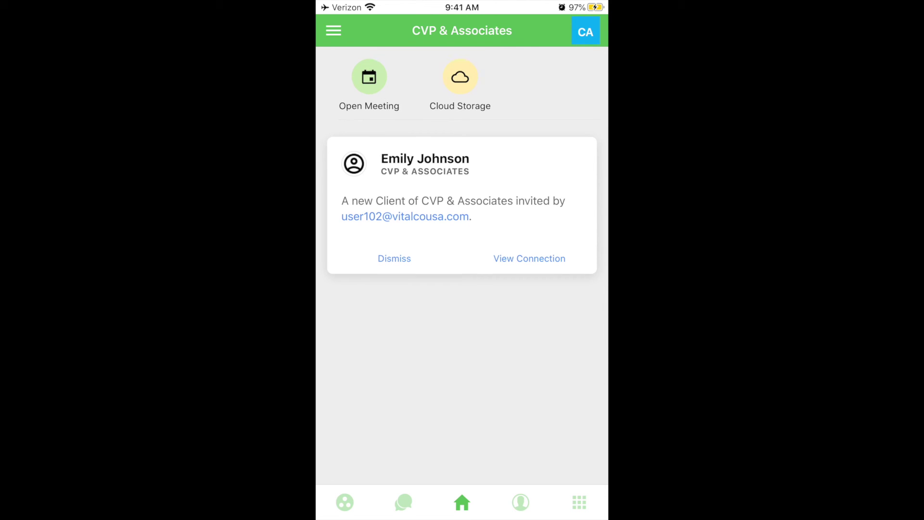
- Browse the CVP & Associates General feed, the EIDL vs PPP post replies, and the Files tab
scroll(462, 192, up, 2)
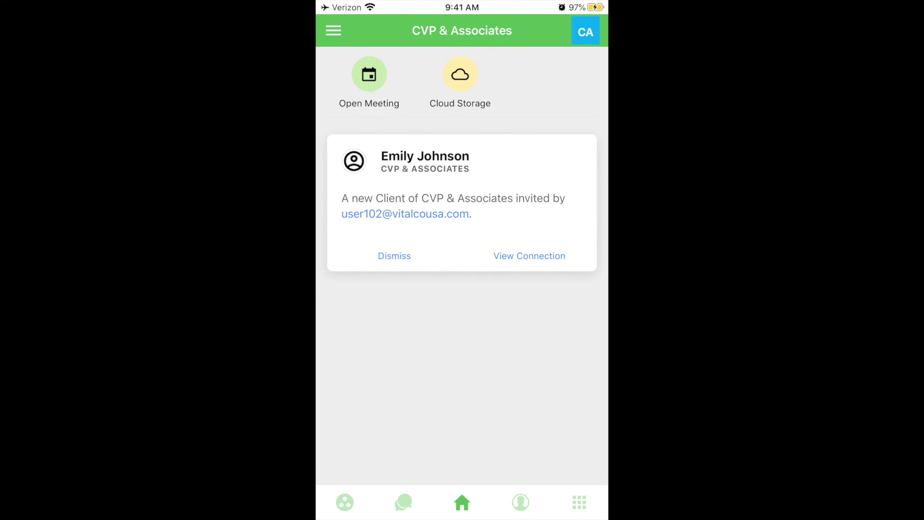
click(345, 502)
click(378, 336)
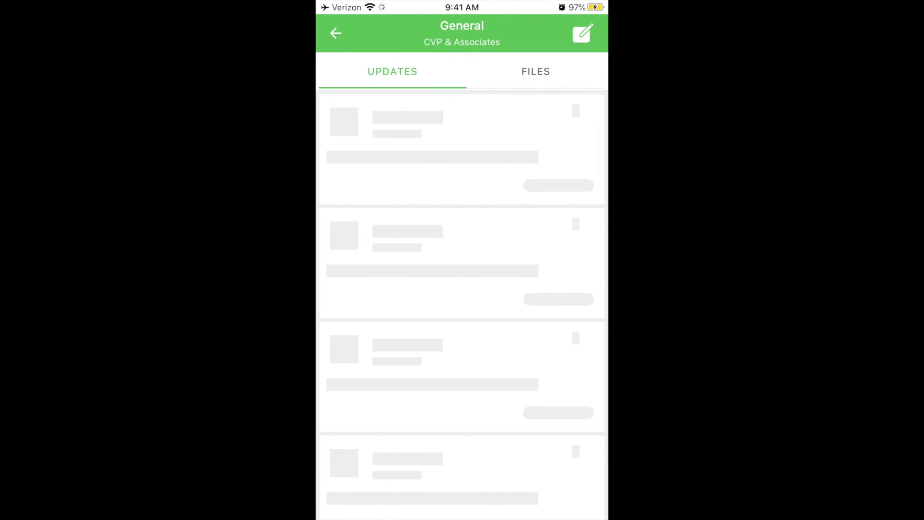
click(558, 409)
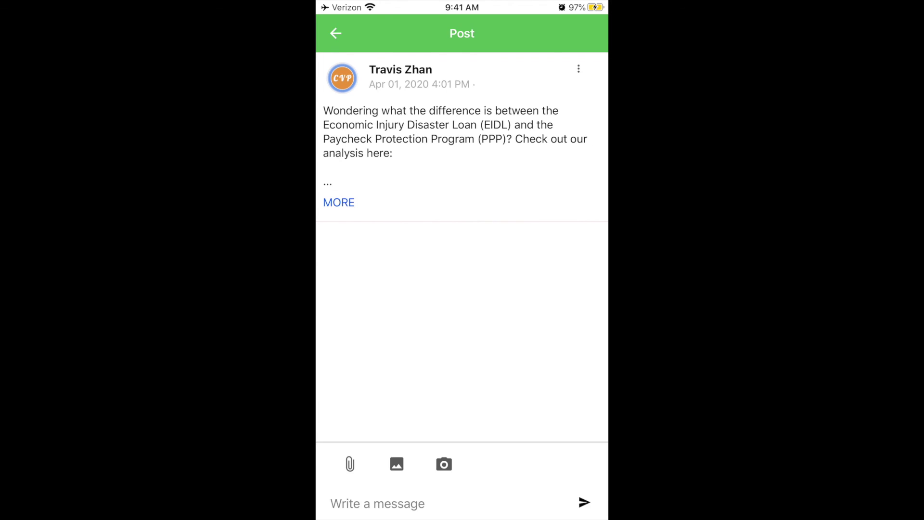
click(335, 33)
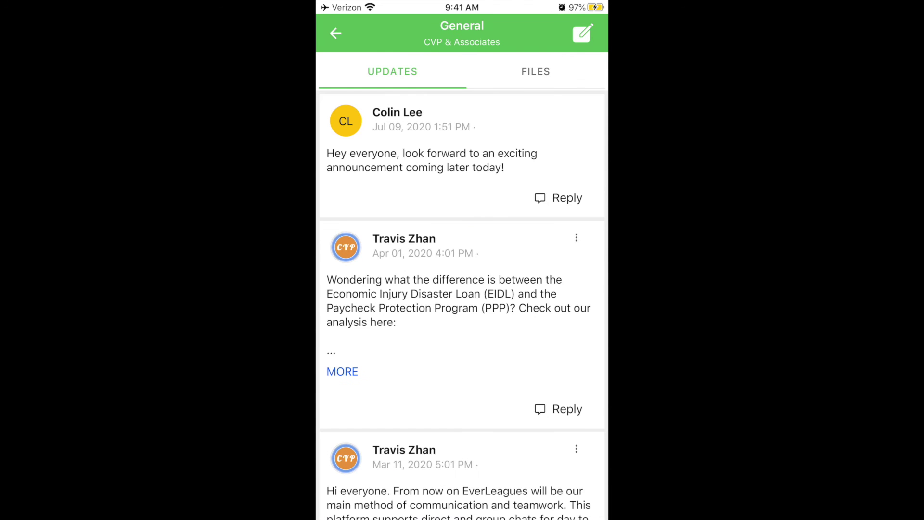
click(535, 71)
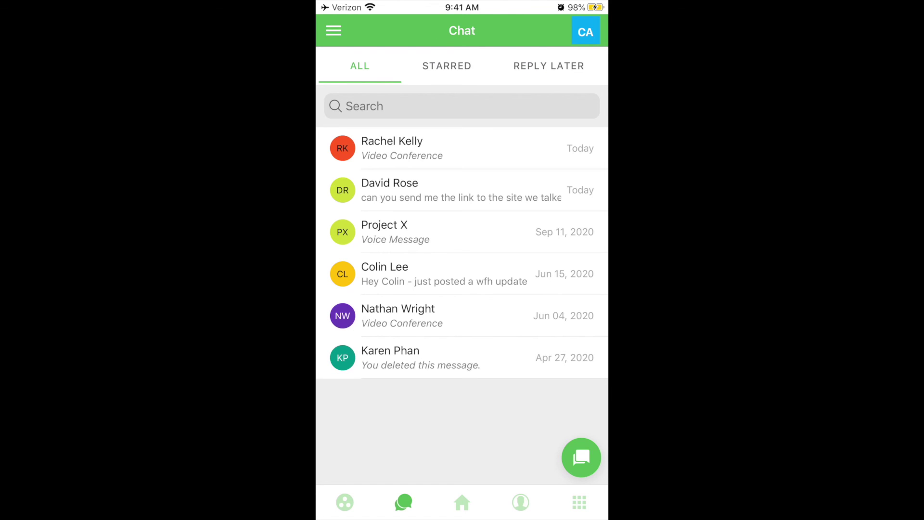
- Send 'let's meet at 10am!' with a video meeting room to Project X
click(384, 232)
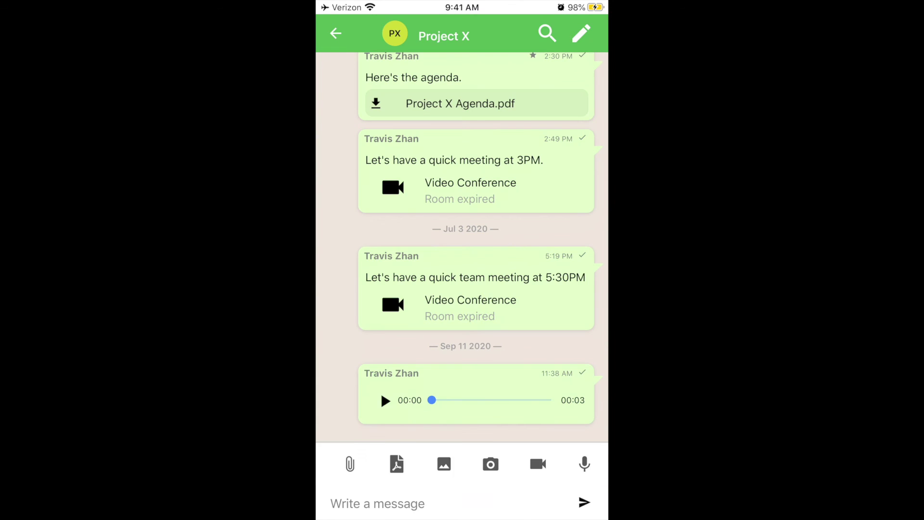
text(let's meet at 1)
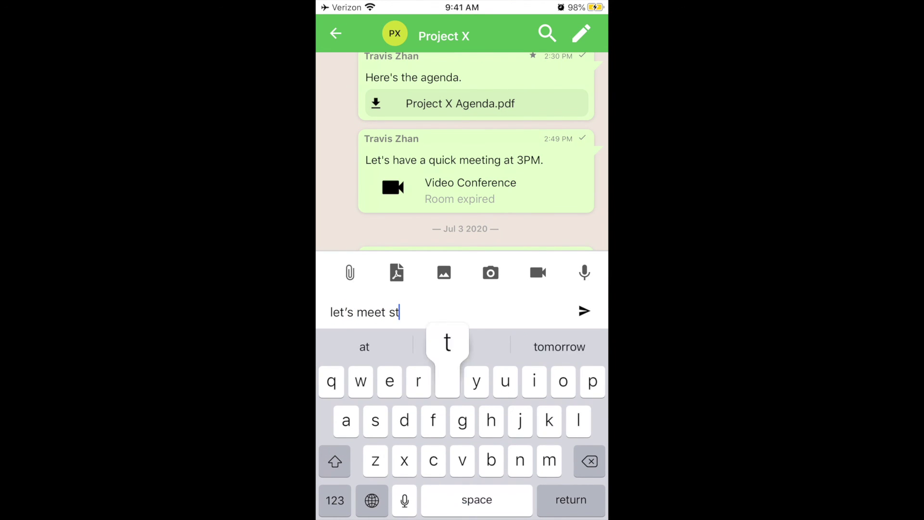
text(0am!)
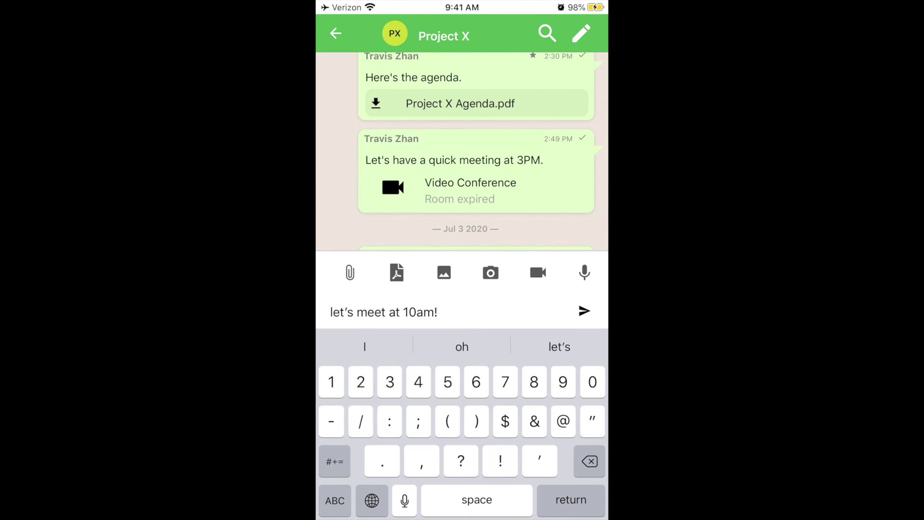
click(538, 273)
click(584, 444)
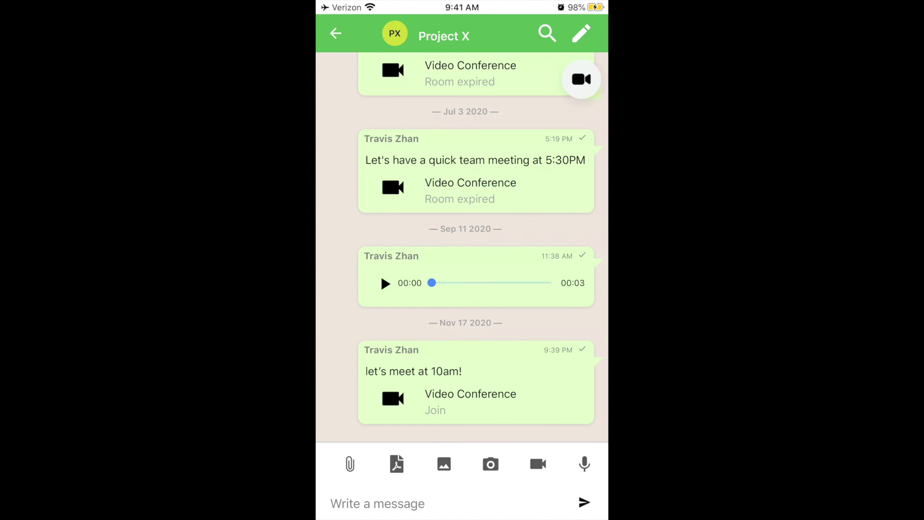
- Dismiss the blank PDF builder and star the 10am meeting message
click(396, 463)
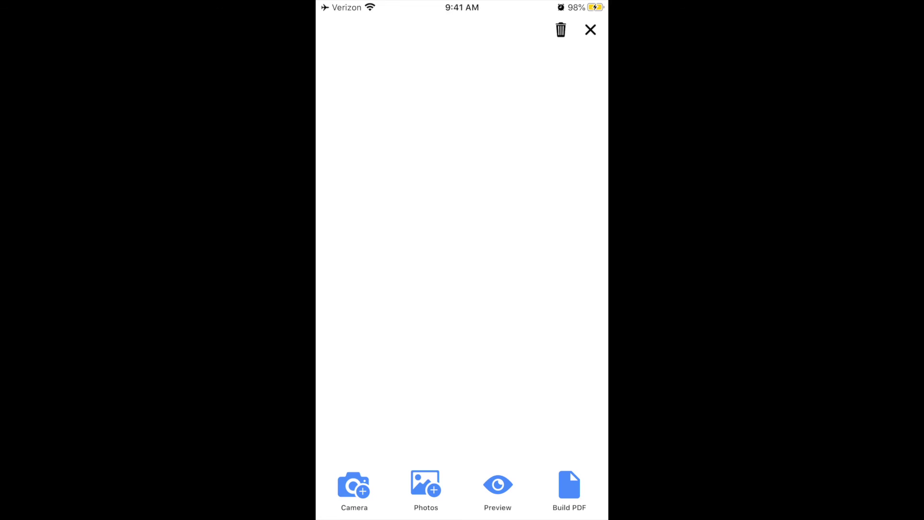
click(590, 29)
click(476, 380)
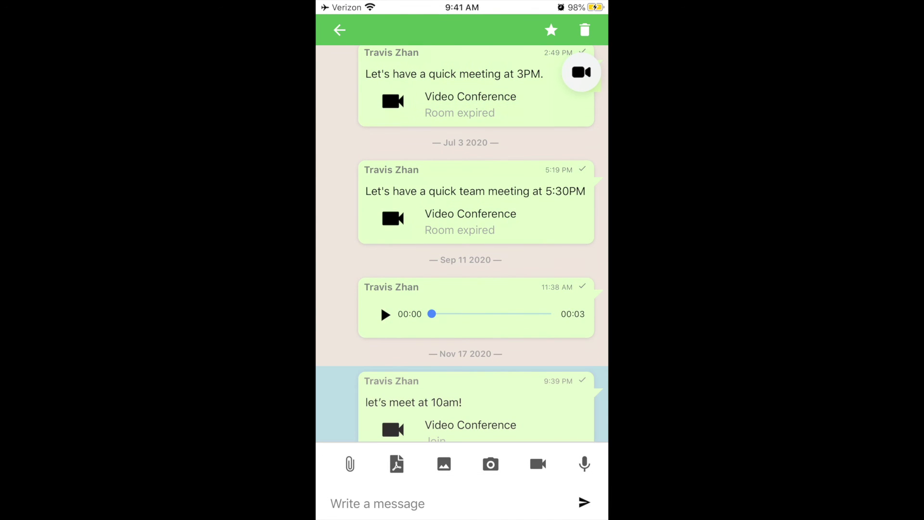
click(551, 29)
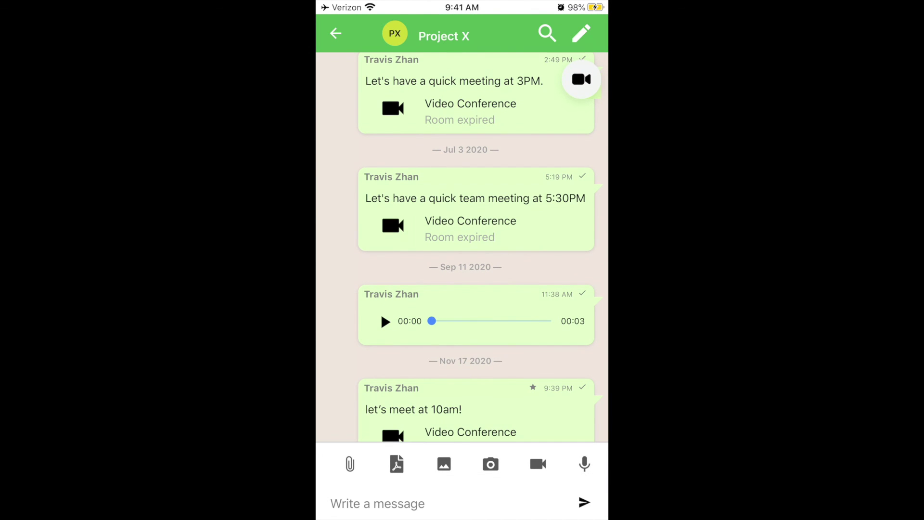
- Filter the chat list by Starred and Reply Later, then go to Connections
click(336, 33)
click(447, 66)
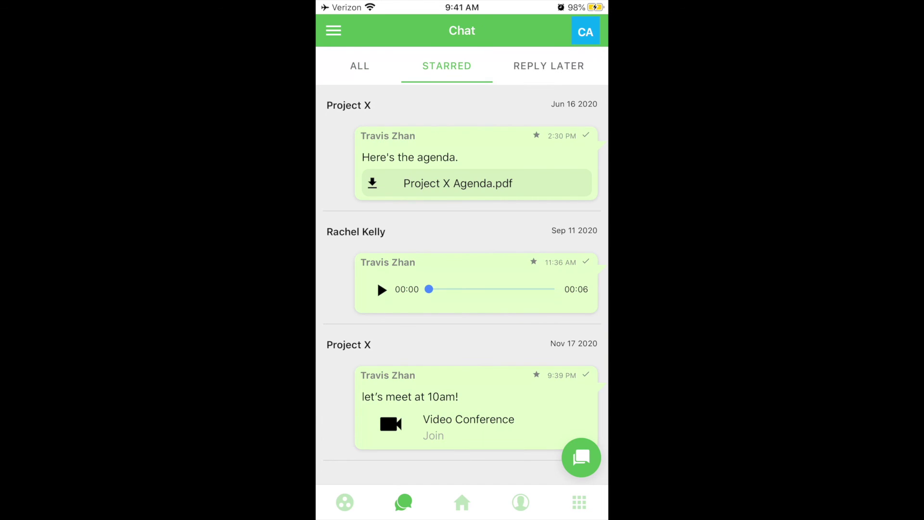
click(548, 66)
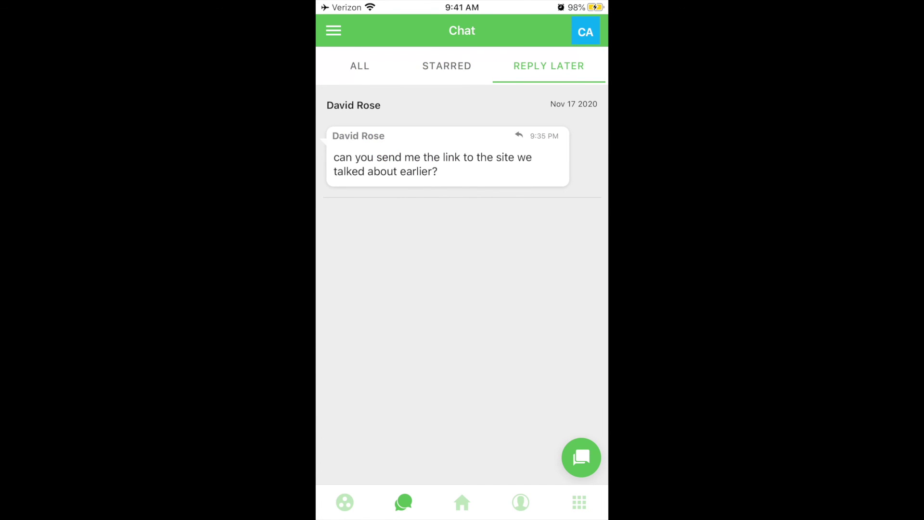
click(521, 502)
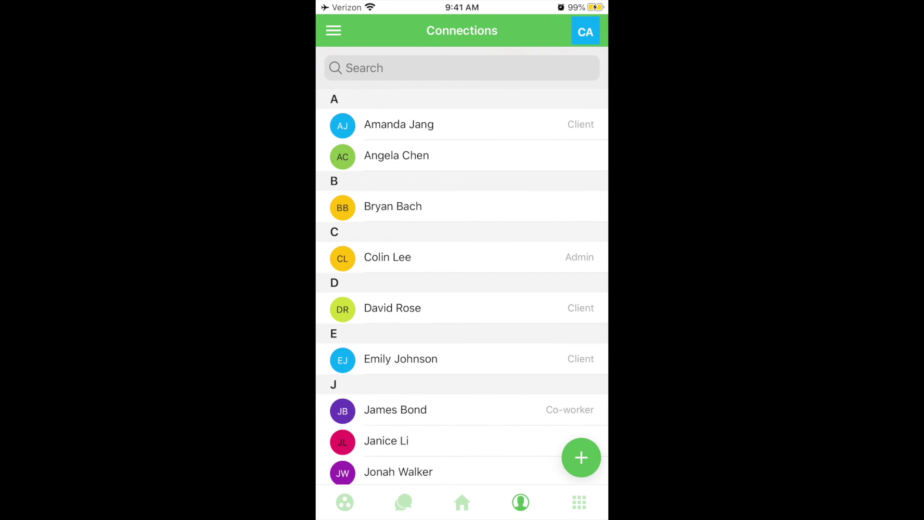
- Scroll the Connections list and view one contact's details
scroll(462, 277, down, 6)
scroll(462, 277, up, 7)
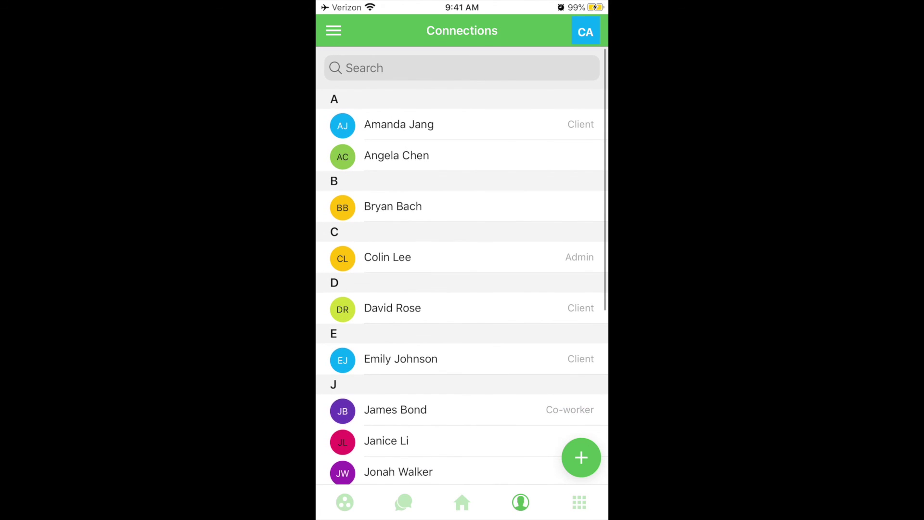
click(387, 257)
click(334, 30)
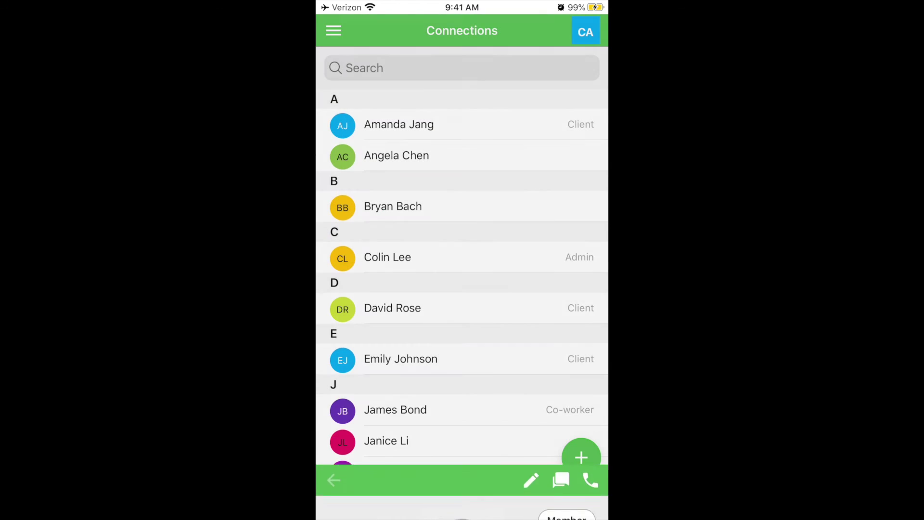
- Preview the Invite New Contact and Add Offline Contact forms without saving
click(581, 458)
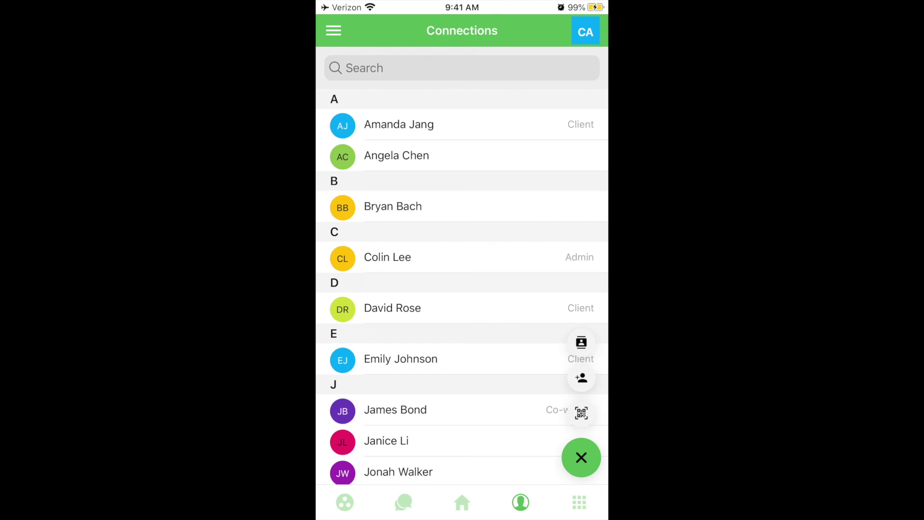
click(581, 377)
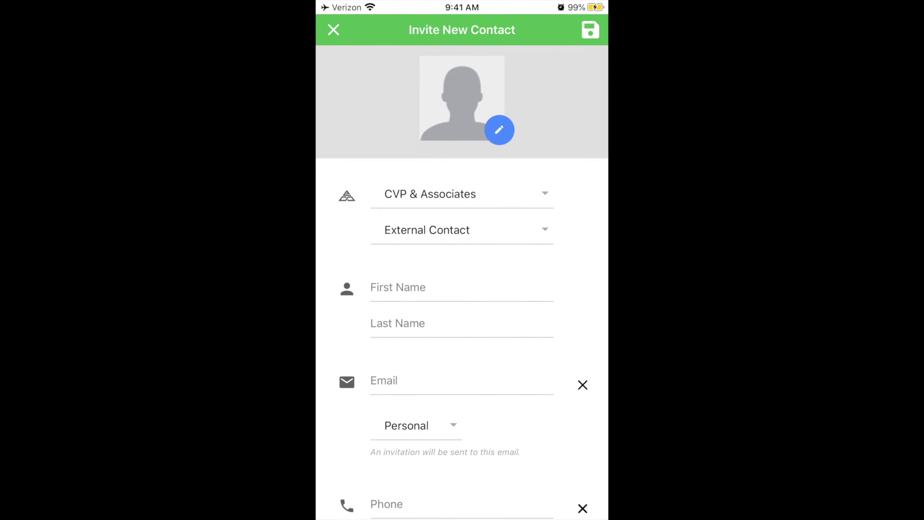
click(334, 30)
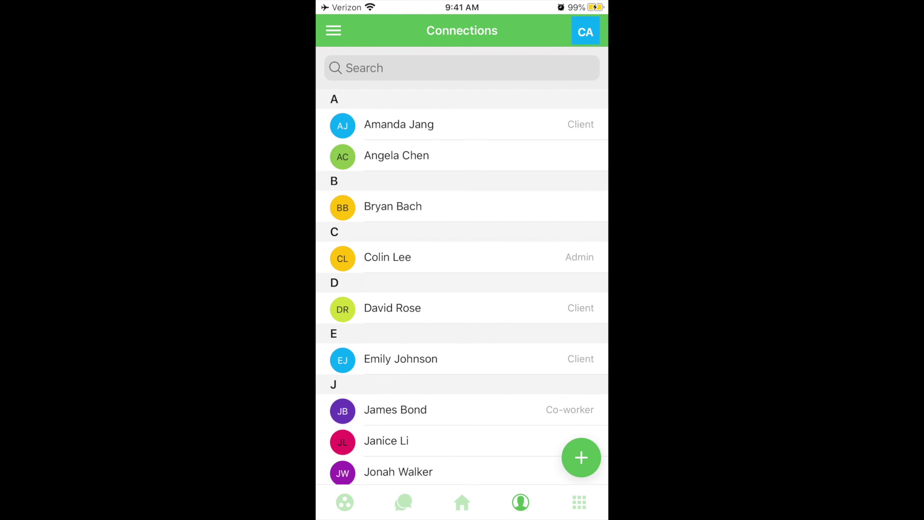
click(581, 458)
click(582, 343)
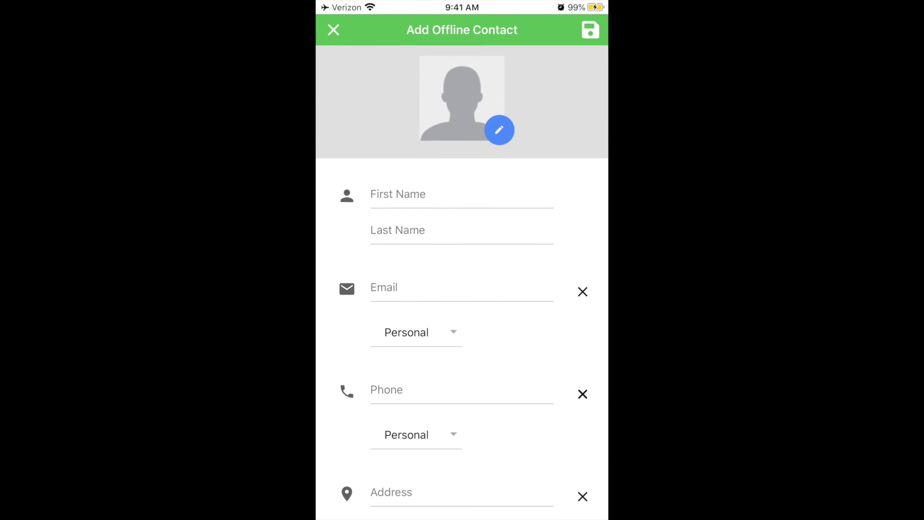
click(334, 30)
- Check the PDF Scanner and view the CVP & Associates expense report in Income & Expenses Tracker
click(579, 502)
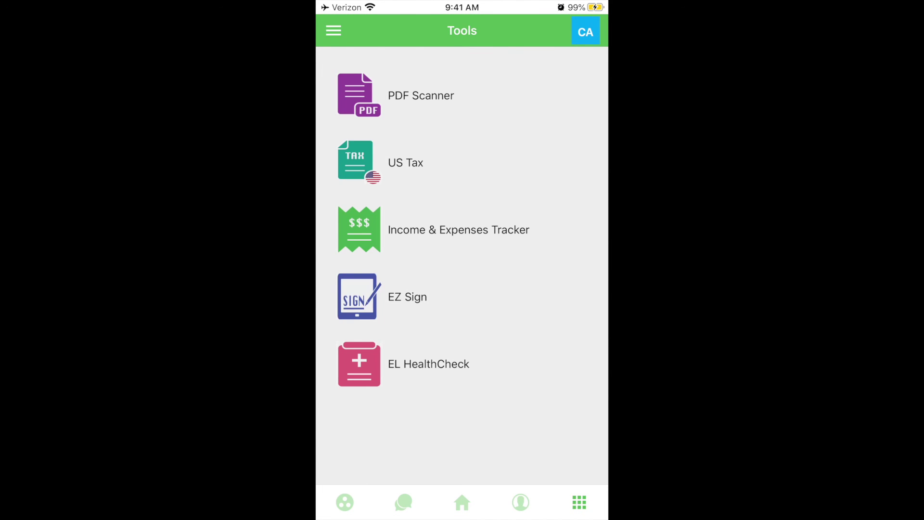
click(421, 95)
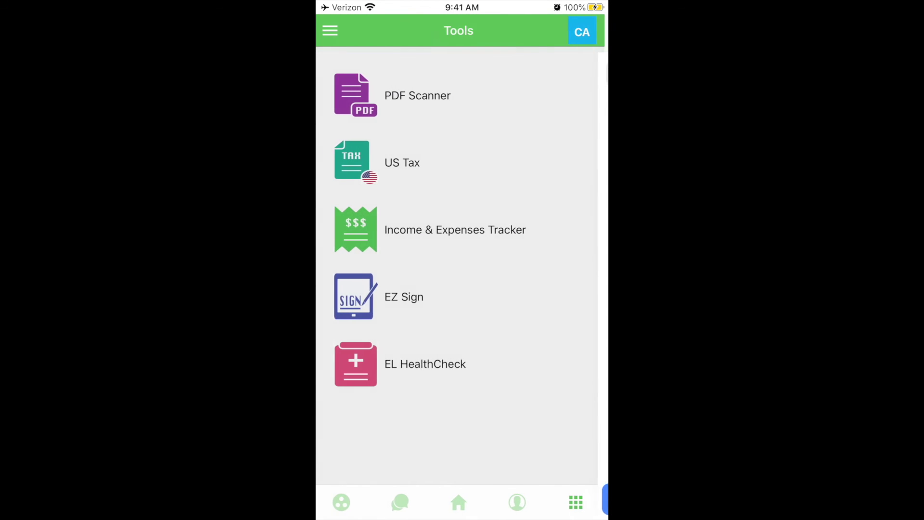
click(458, 229)
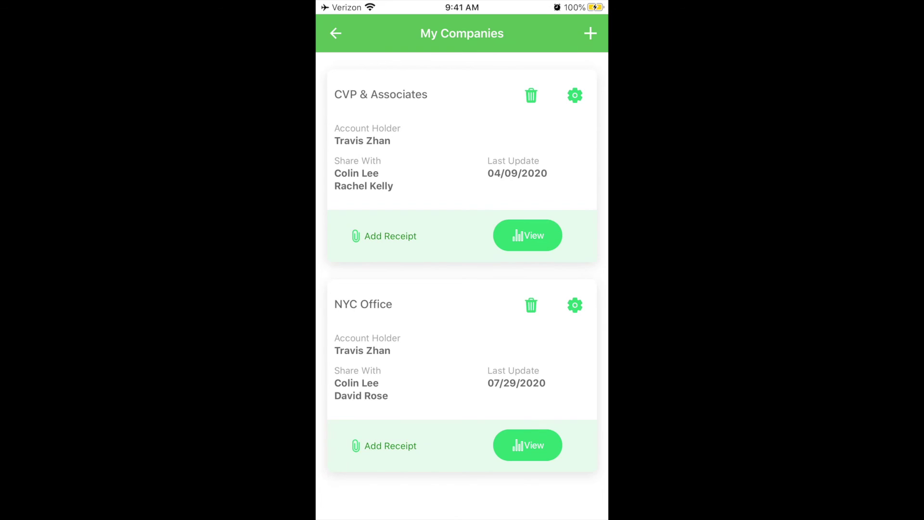
click(527, 235)
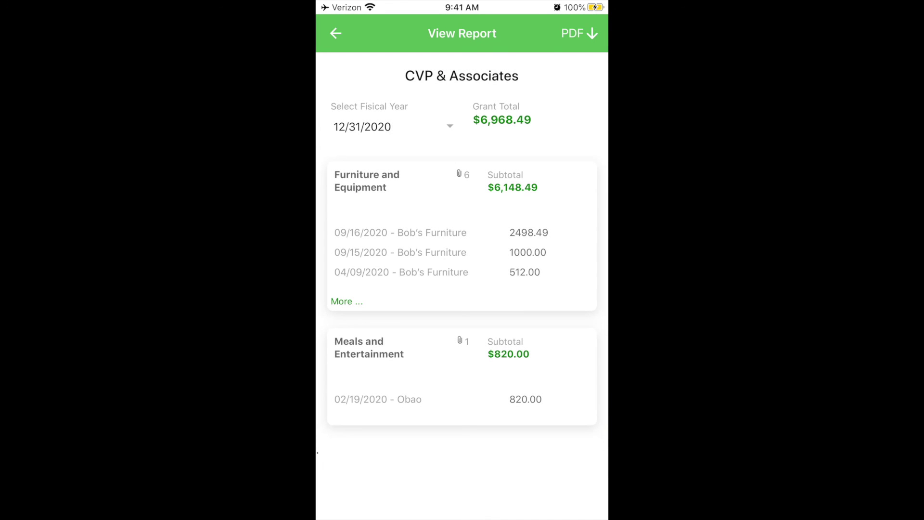
click(335, 32)
click(334, 33)
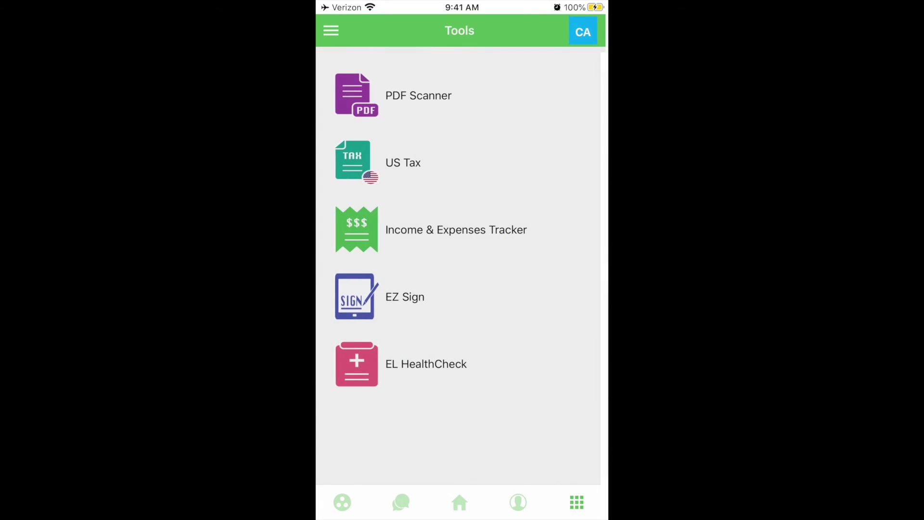
- Review both pages of the signed Engagement_Letter.pdf in EZ Sign
click(404, 295)
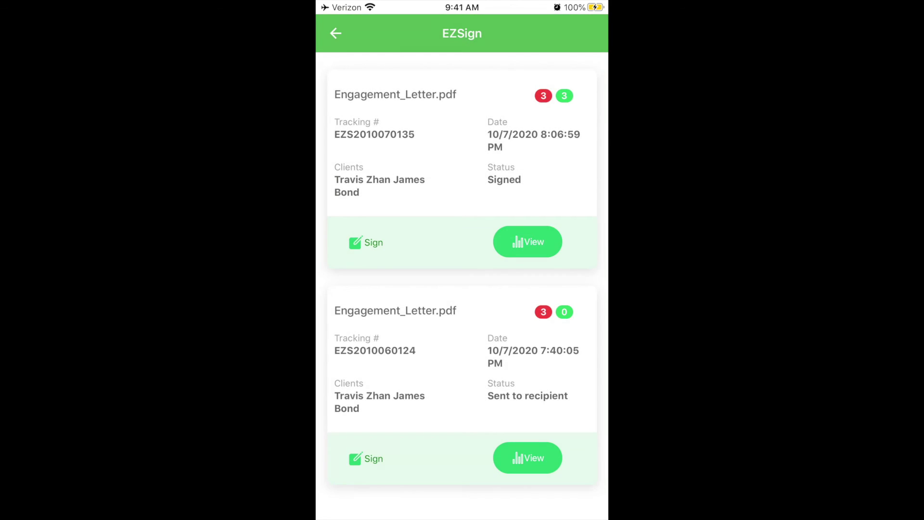
click(528, 241)
click(580, 504)
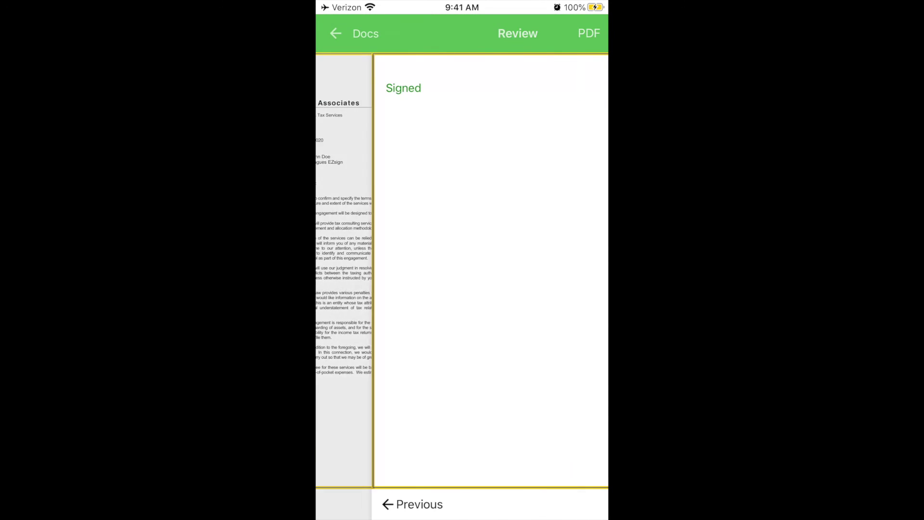
click(335, 33)
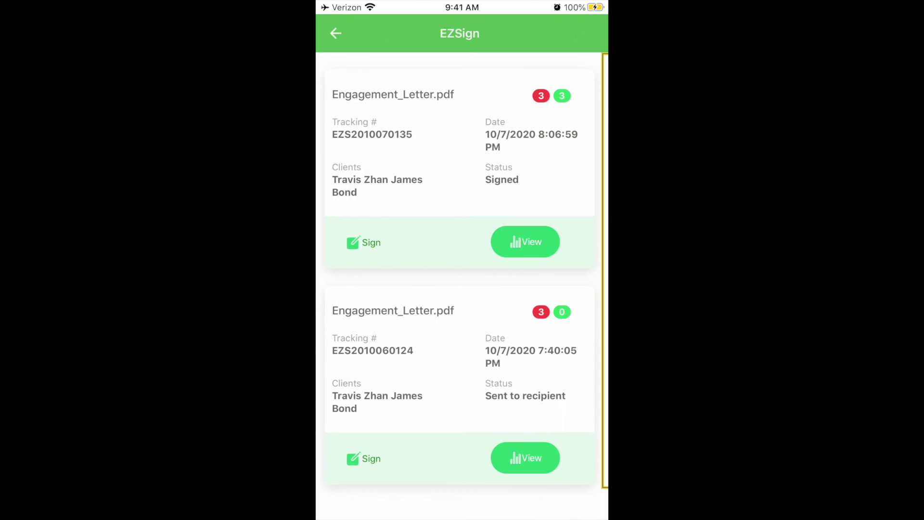